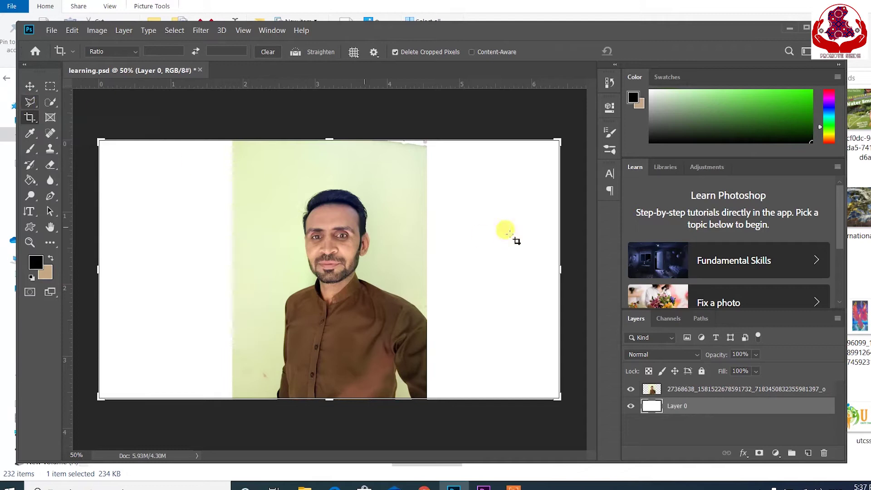
Step: Add a blank layer between the photo and the white Layer 0, and make it the active layer
click(31, 83)
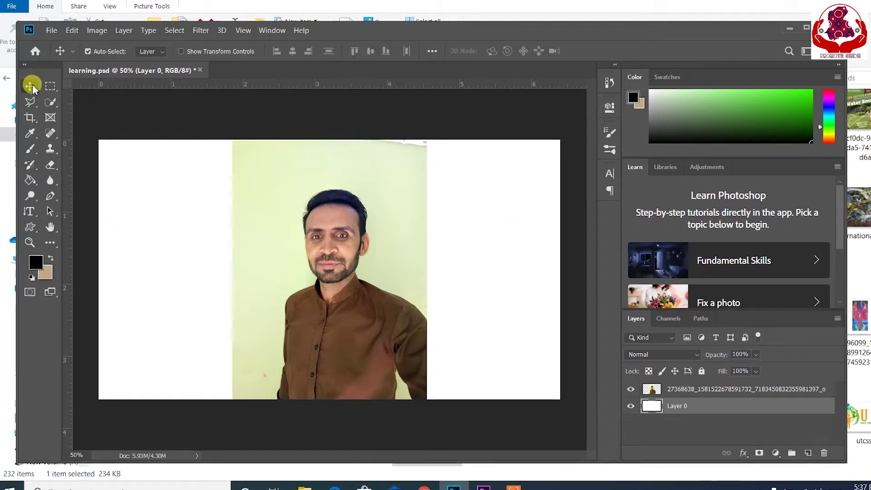
click(808, 453)
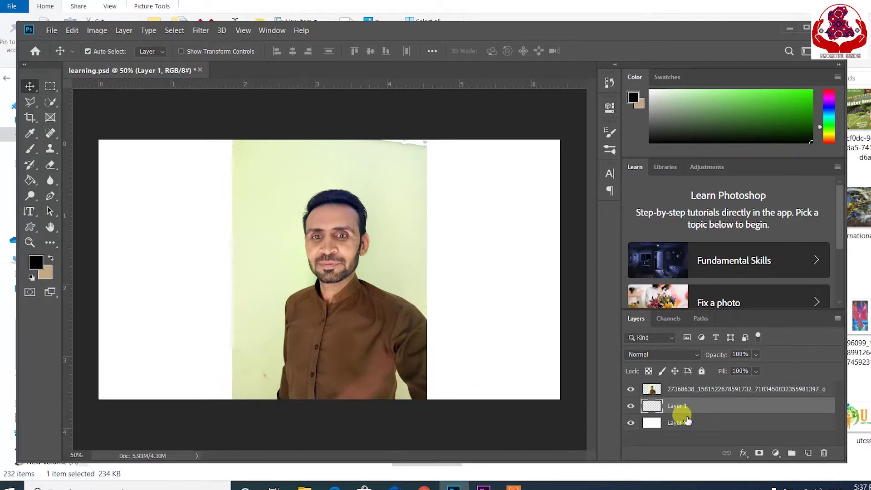
click(490, 298)
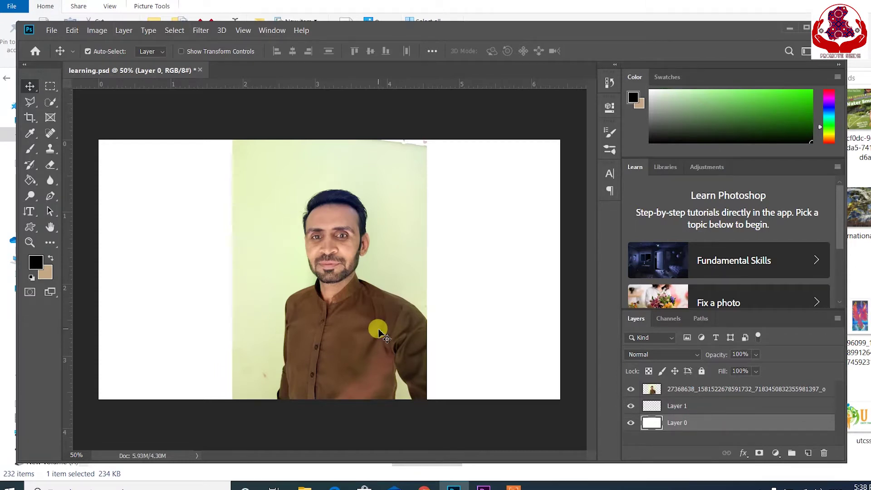
click(380, 334)
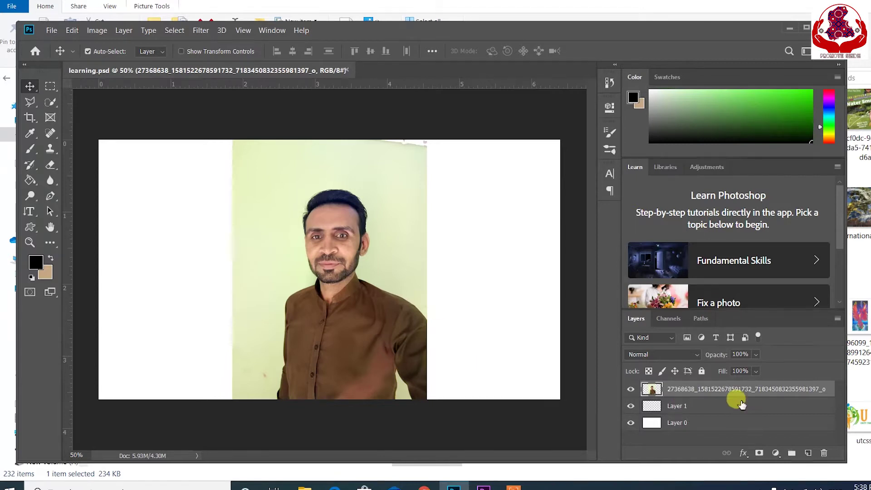
click(679, 409)
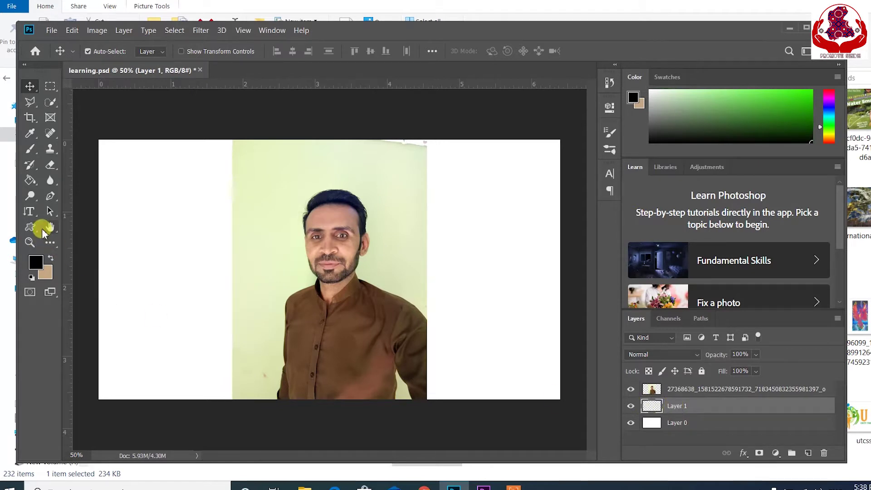
Step: Set the foreground colour to dark green 264c1f
click(35, 262)
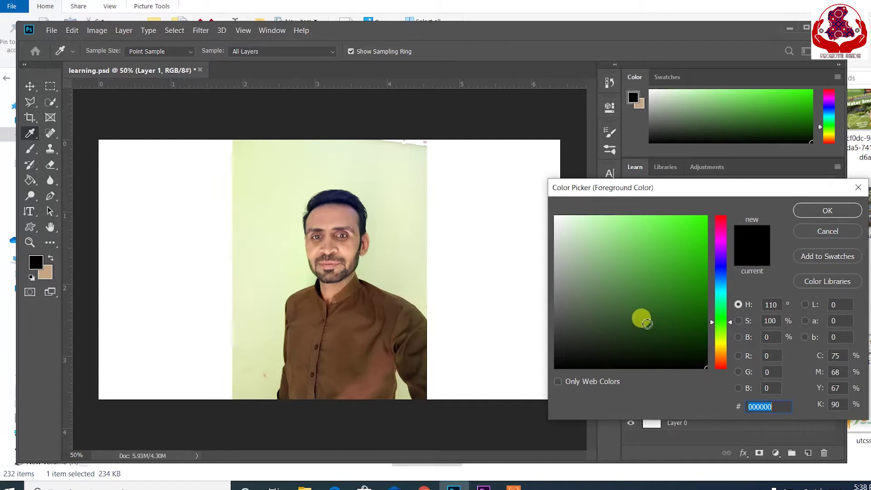
click(645, 323)
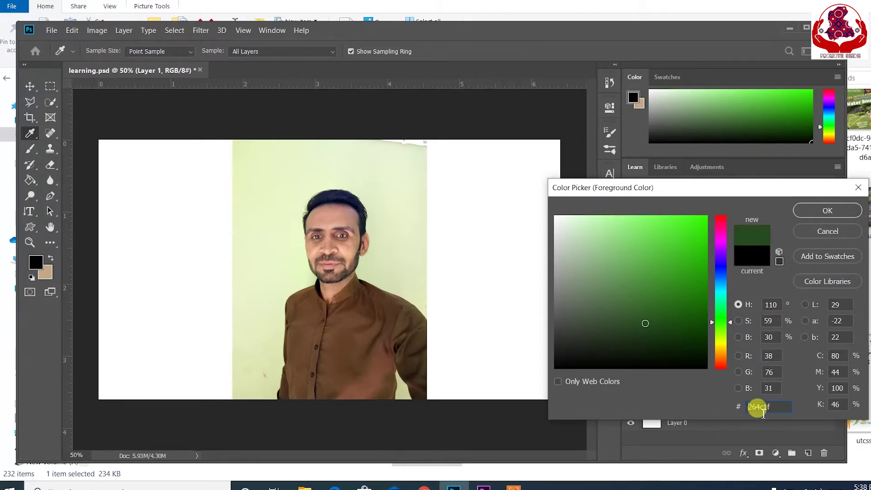
drag(774, 406, 736, 407)
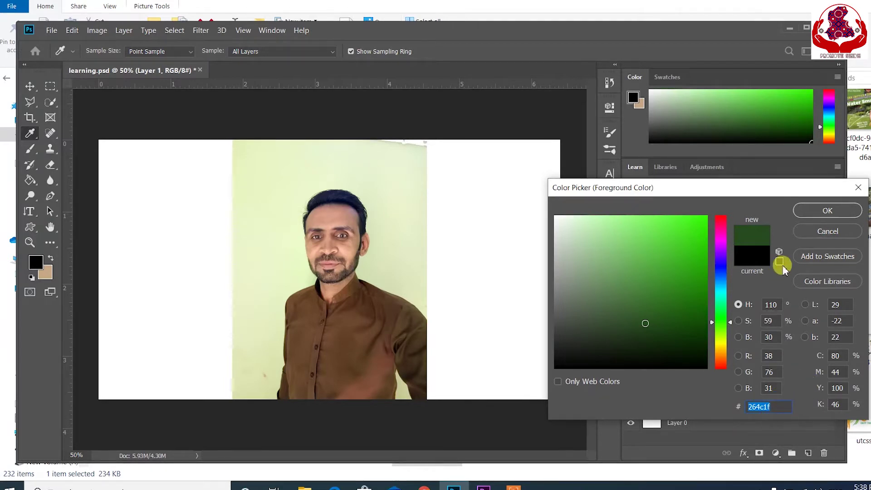
click(835, 212)
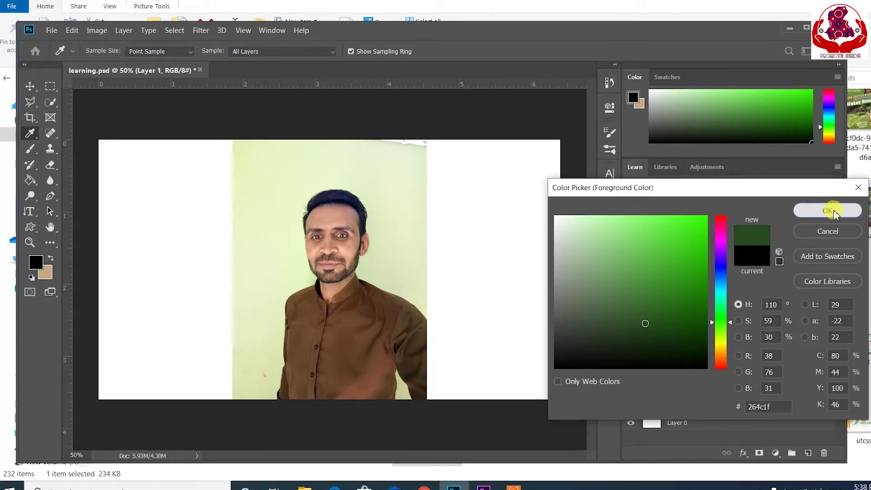
key(v)
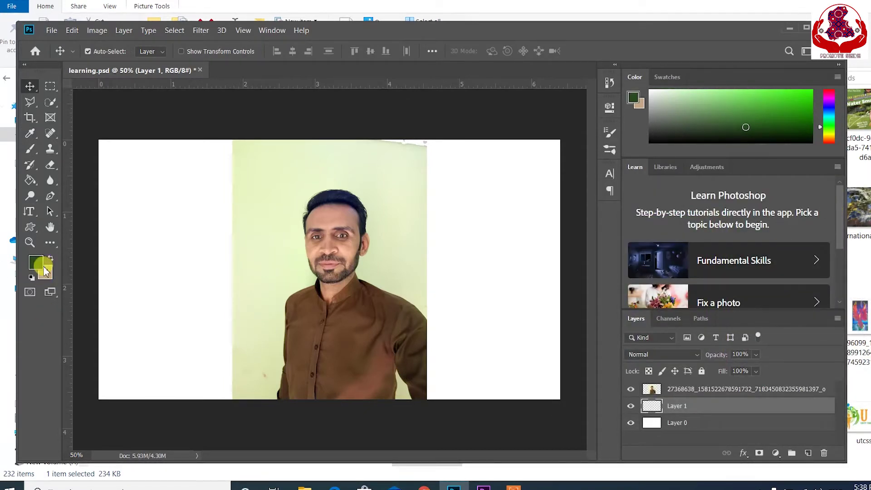
Step: Fill Layer 1 with the dark green foreground colour using the Paint Bucket tool
click(33, 182)
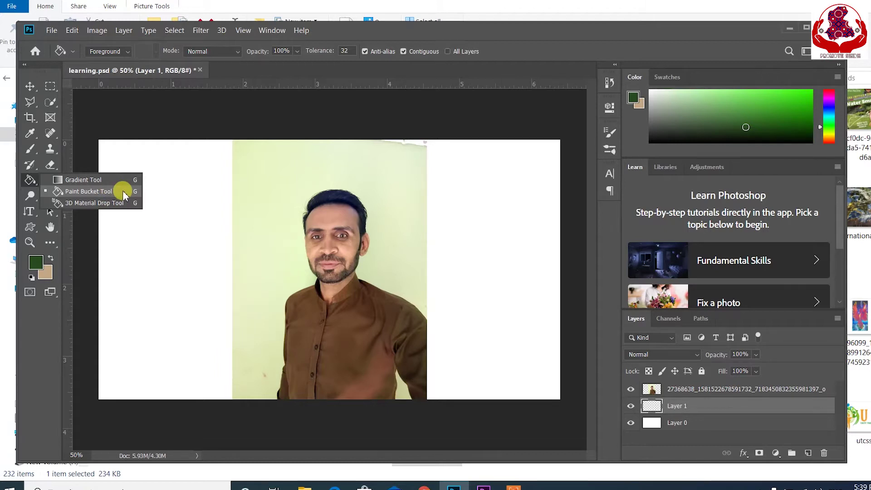
click(122, 191)
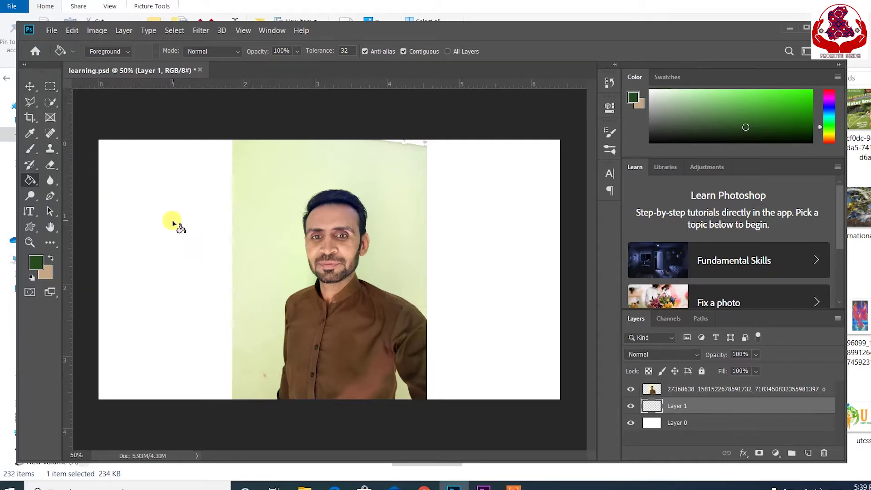
click(181, 269)
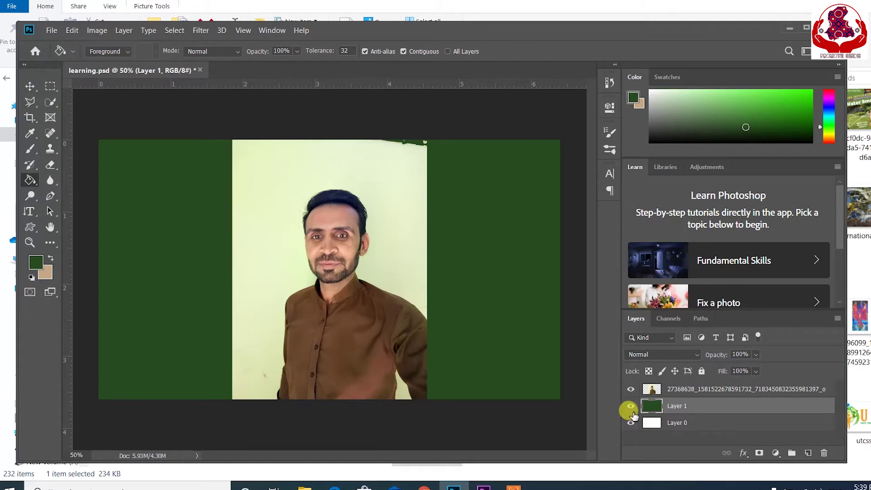
Step: Toggle the visibility of the photo layer, Layer 1 and Layer 0 off and on to see each layer's contribution
click(709, 389)
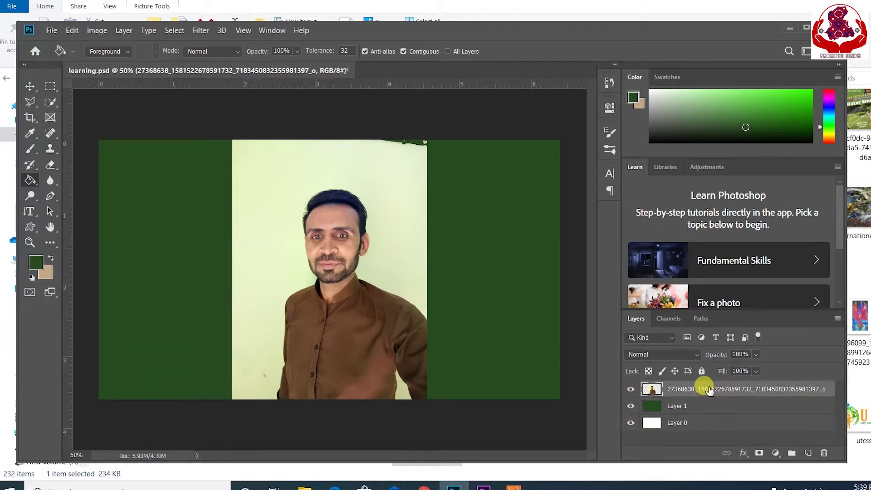
click(630, 389)
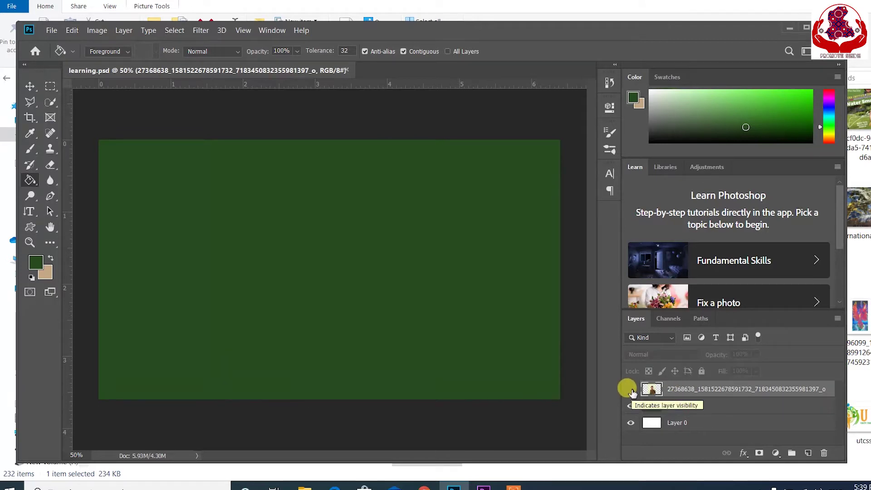
click(631, 389)
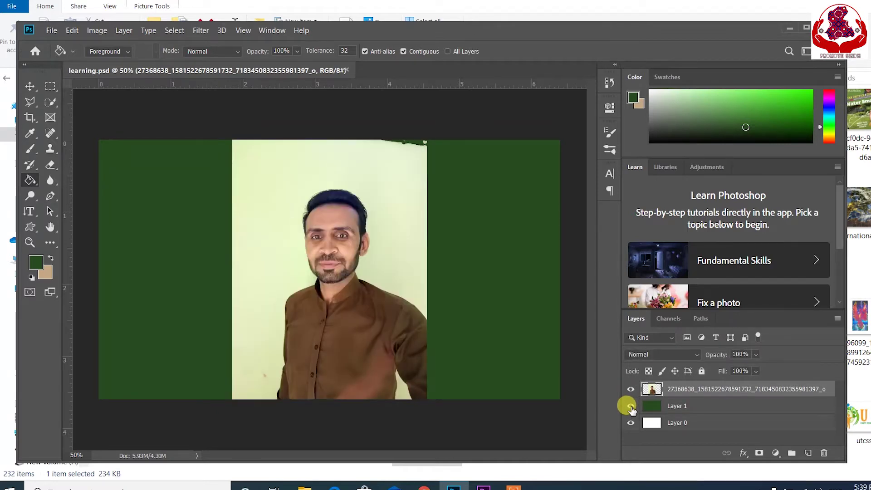
click(630, 406)
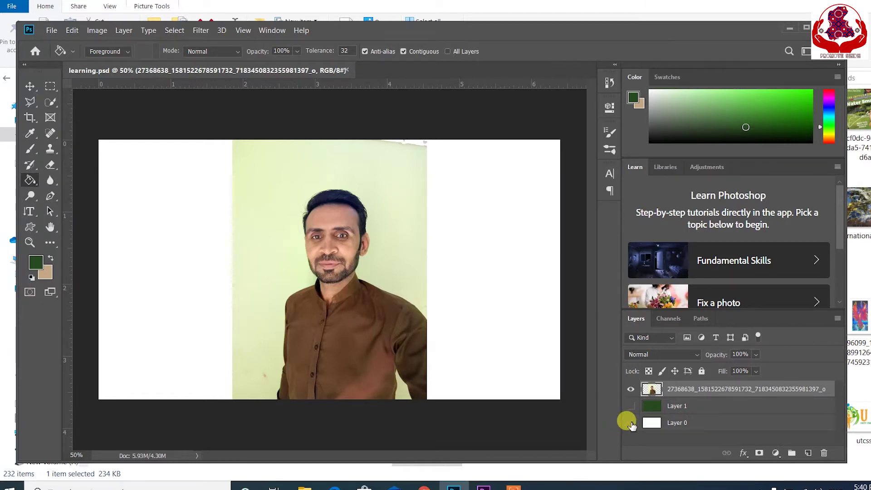
click(631, 423)
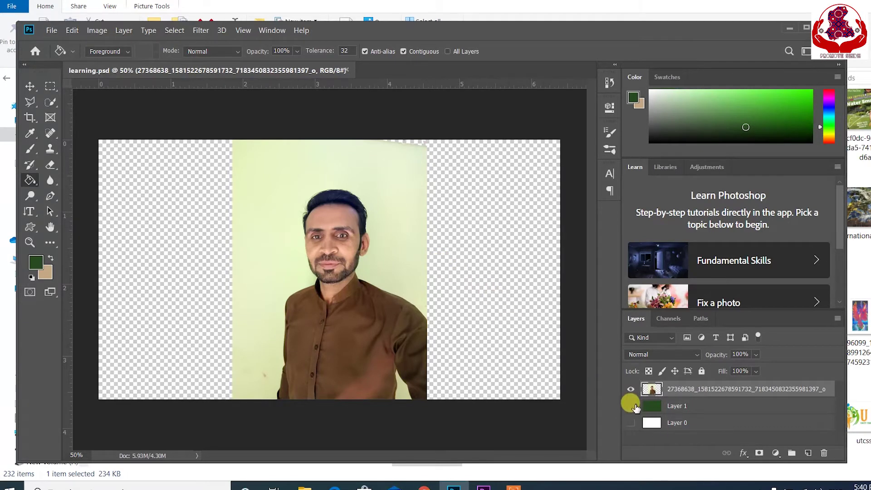
click(631, 406)
click(631, 423)
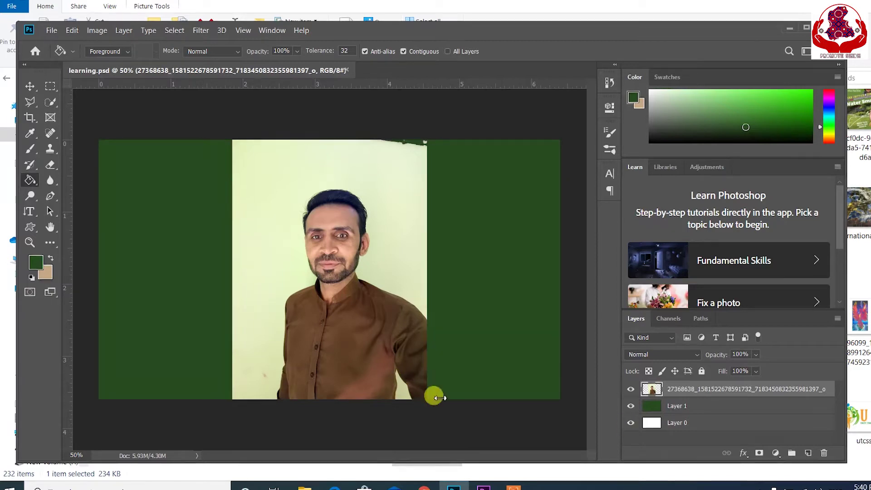
Step: Set up the Gradient tool for Layer 1 with the linear foreground-to-background preset, running from dark green to tan
right_click(34, 181)
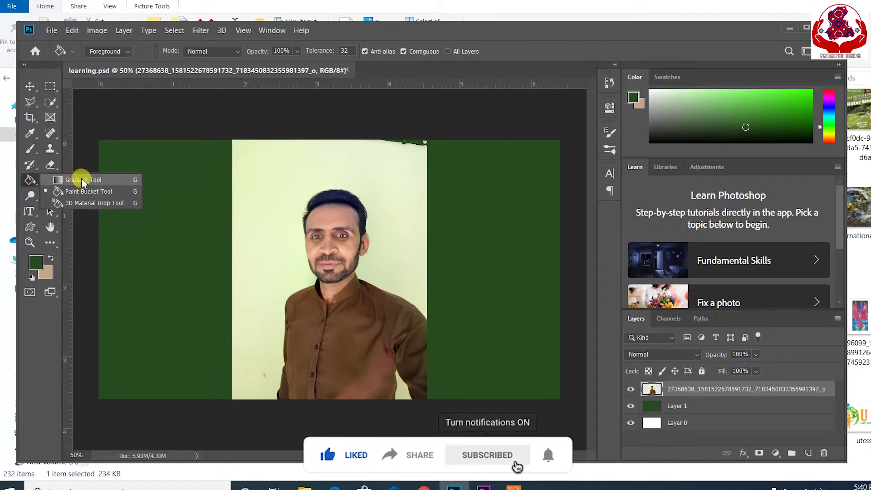
click(83, 181)
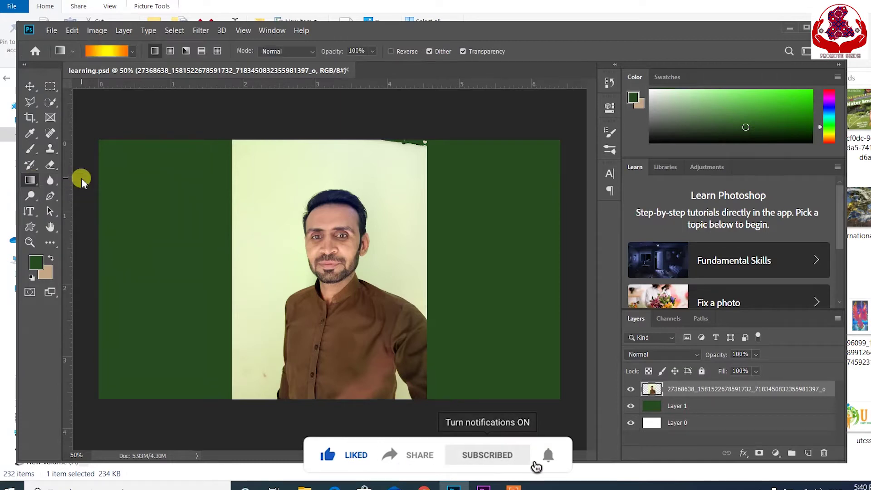
click(676, 406)
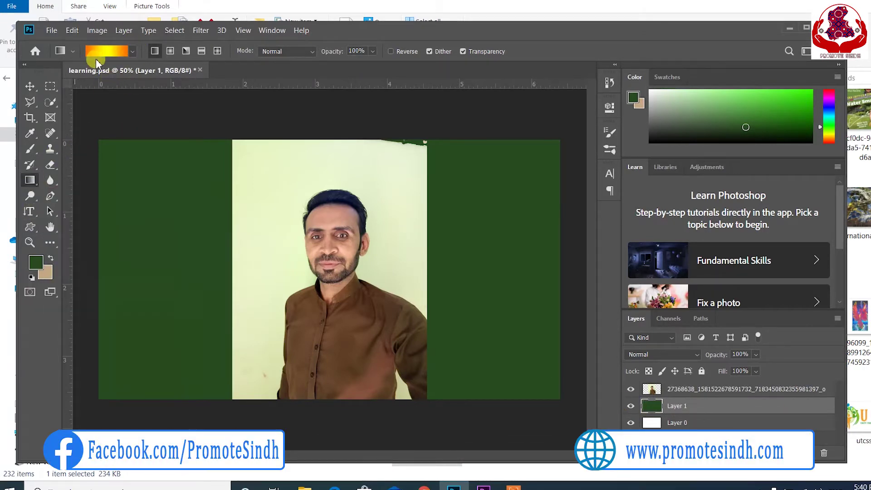
click(202, 52)
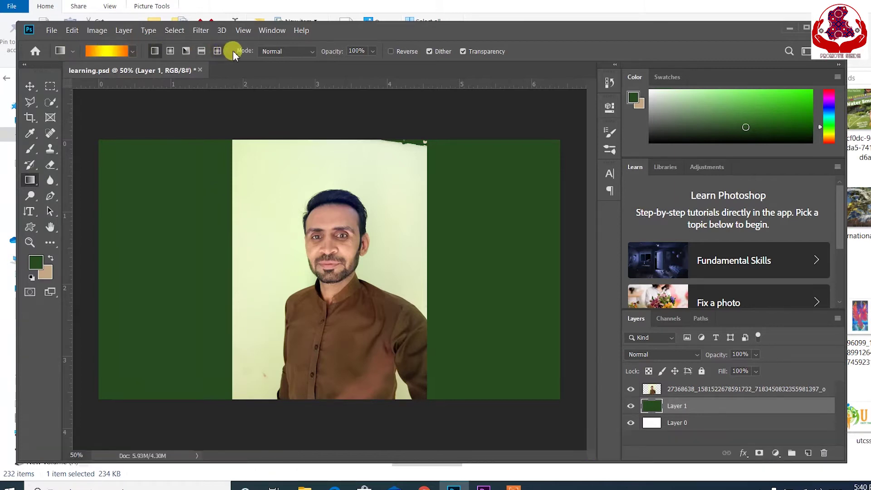
click(131, 52)
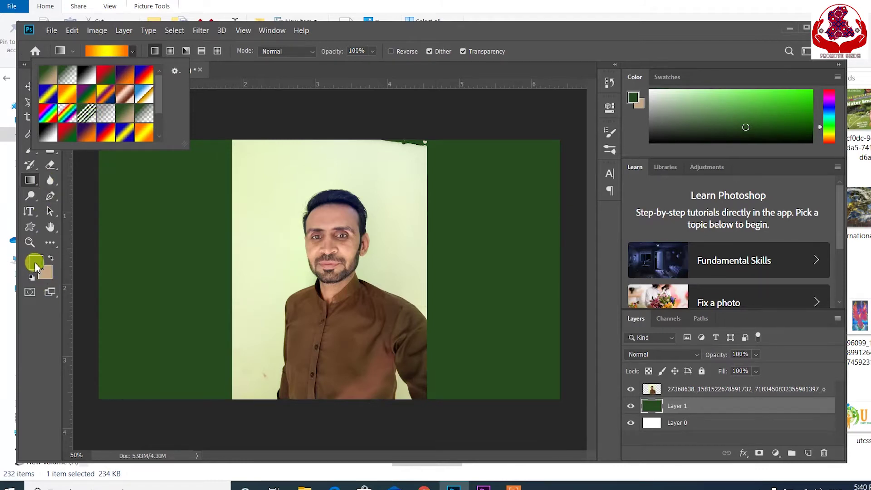
click(47, 74)
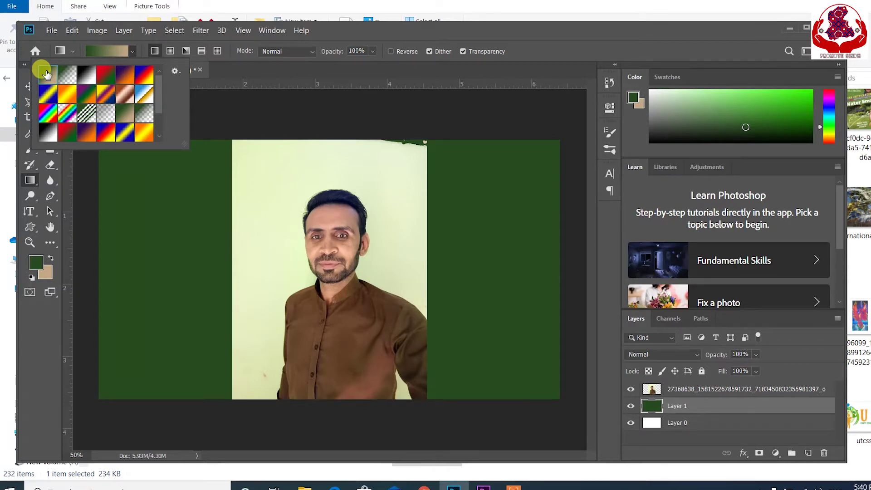
click(131, 50)
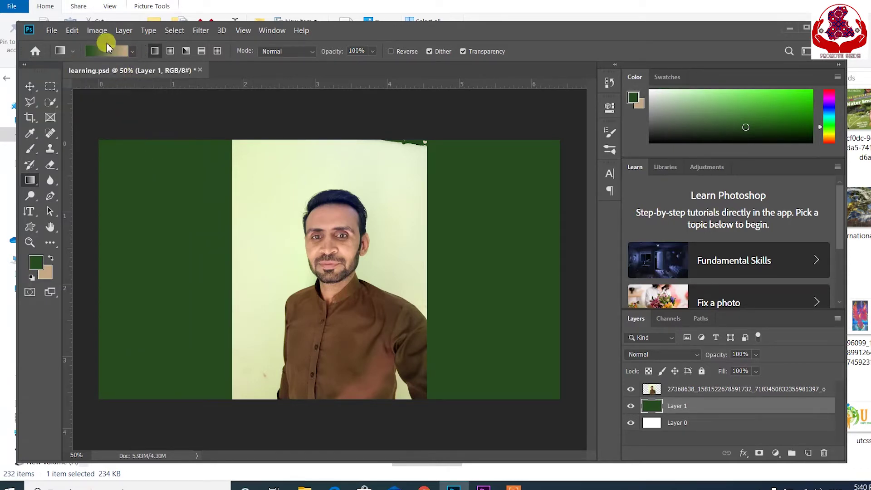
Step: Try a slightly slanted green-to-tan linear gradient across the left part of Layer 1, and hide the photo to view it
drag(141, 257, 242, 285)
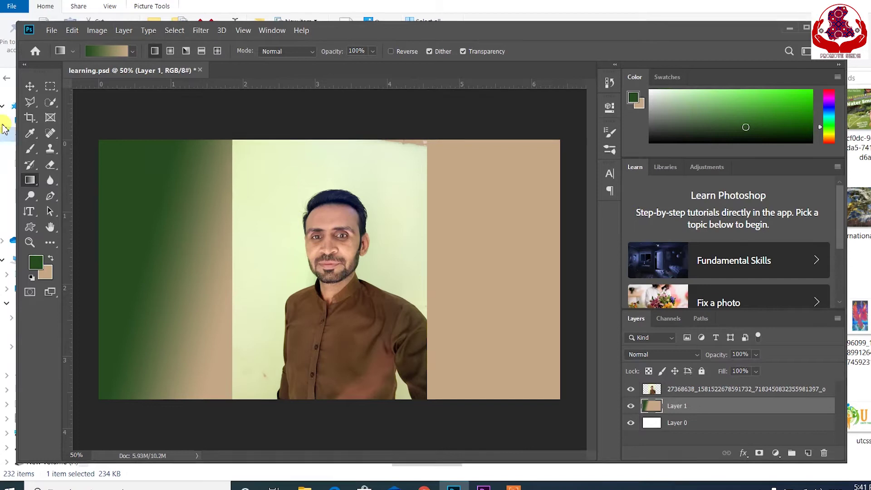
click(30, 86)
mouse_move(188, 255)
mouse_down()
mouse_move(360, 278)
mouse_move(192, 245)
mouse_move(188, 256)
mouse_up()
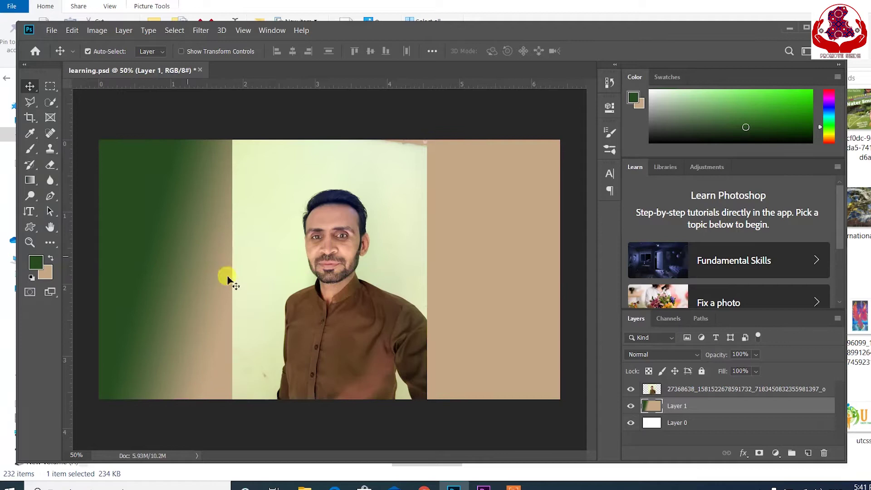
click(631, 389)
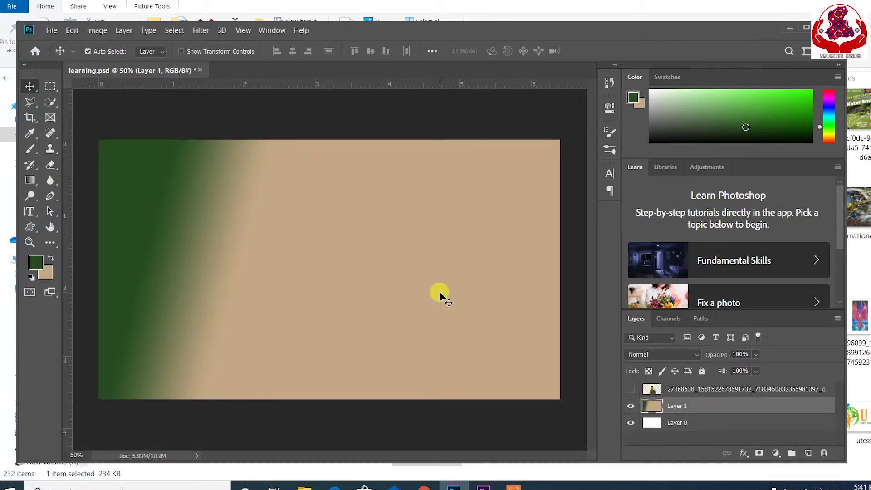
Step: Undo the hiding of the photo layer and the gradient on Layer 1
key(ctrl)
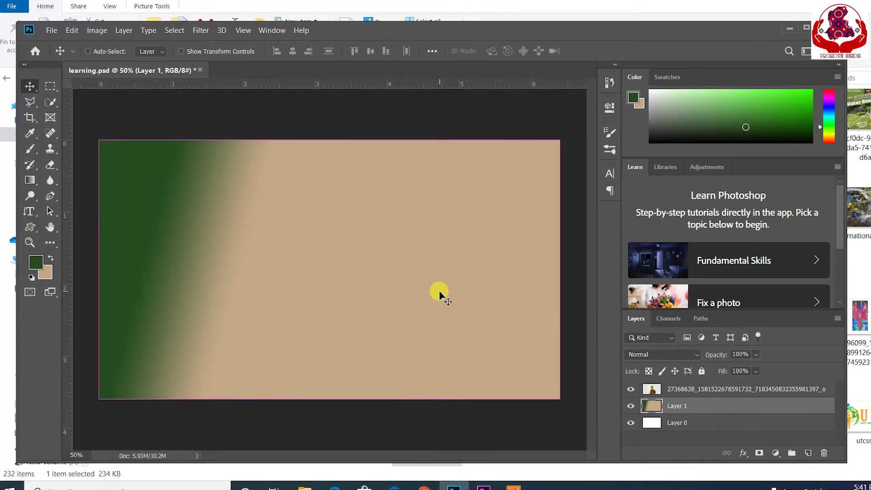
key(ctrl+z)
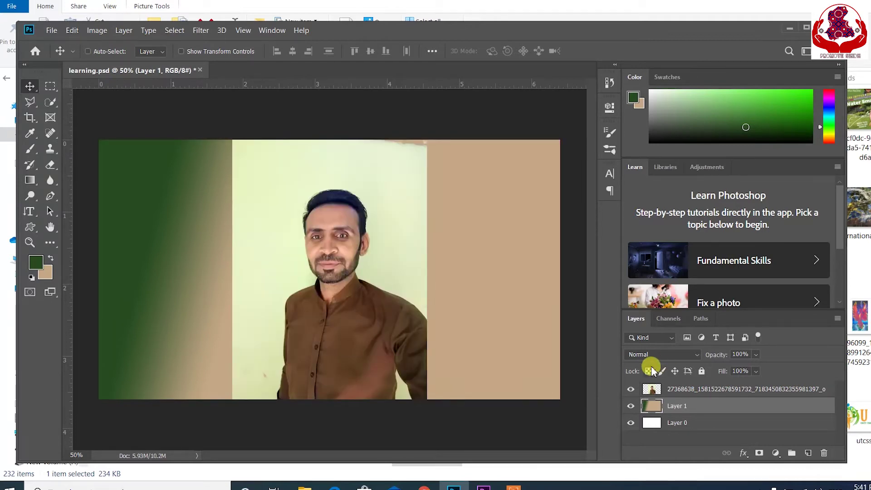
key(alt+BackSpace)
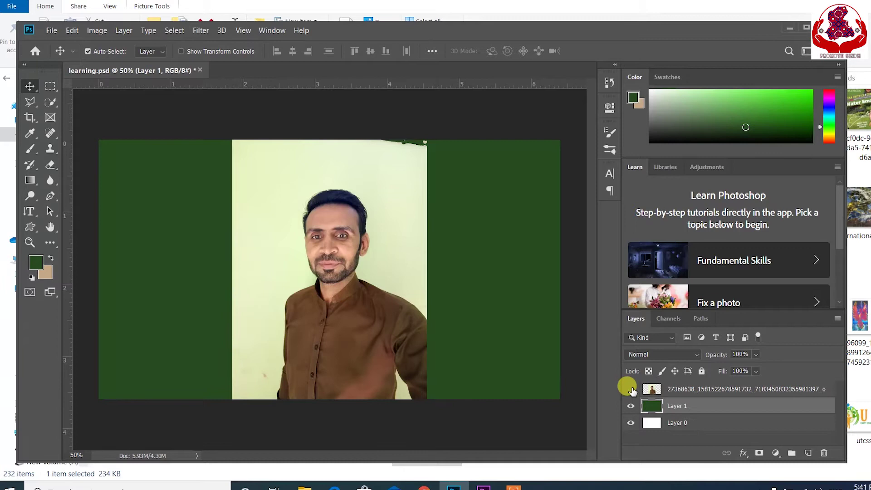
Step: Hide the photo layer and make Layer 1 the active layer
click(631, 390)
click(689, 392)
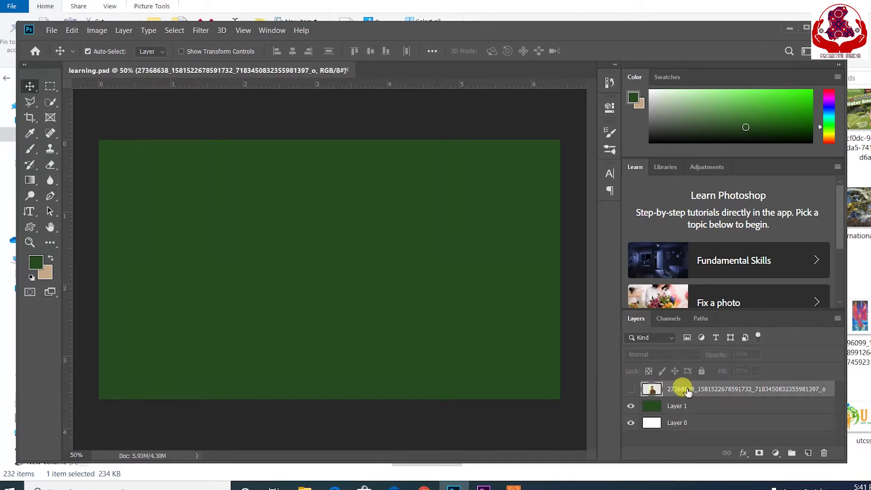
click(679, 406)
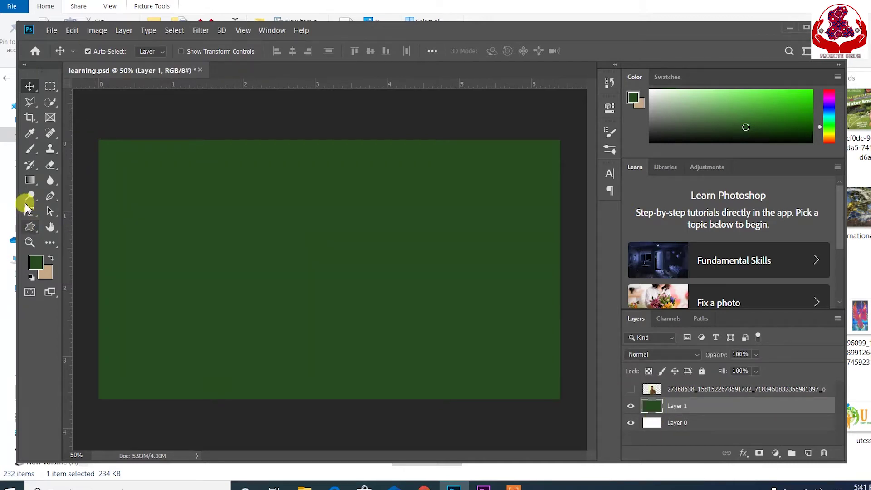
click(31, 181)
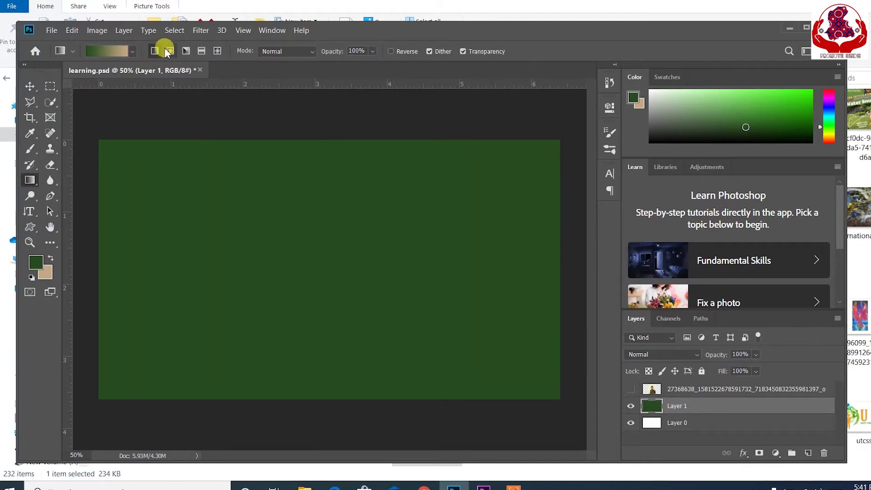
click(133, 51)
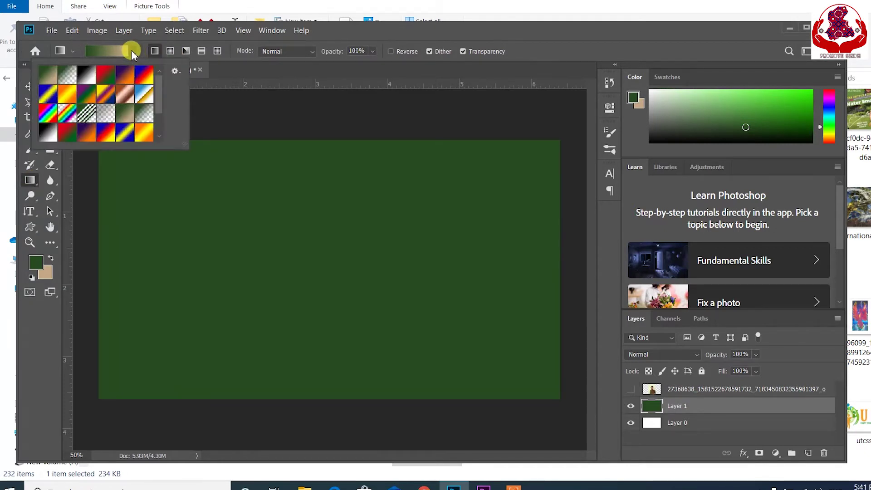
click(132, 52)
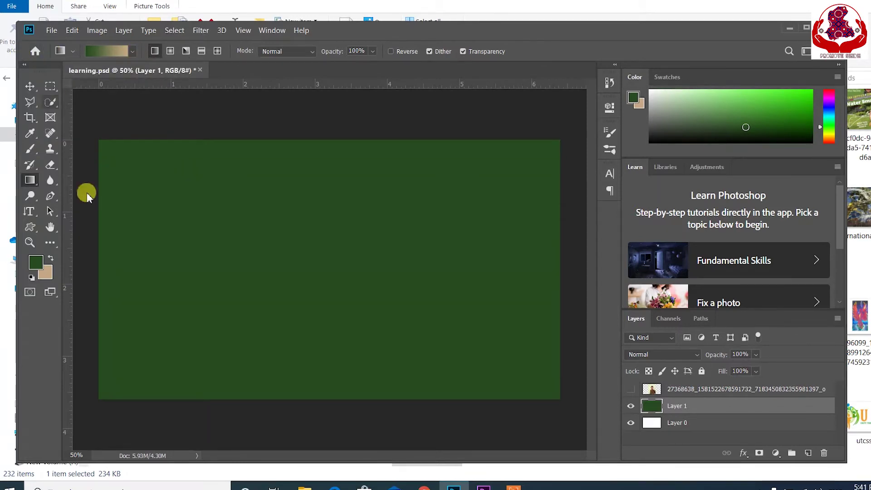
click(29, 213)
click(69, 214)
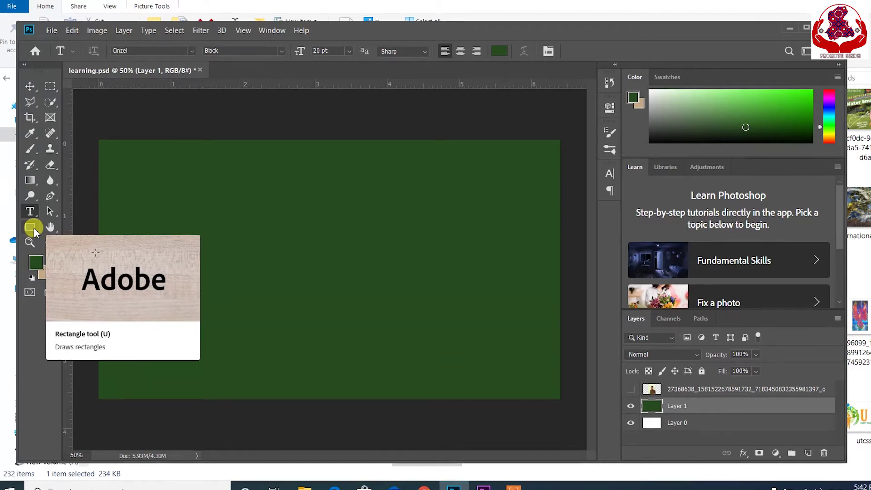
Step: Draw a rectangle shape about 305 by 178 px in the upper-left part of the green canvas
click(34, 228)
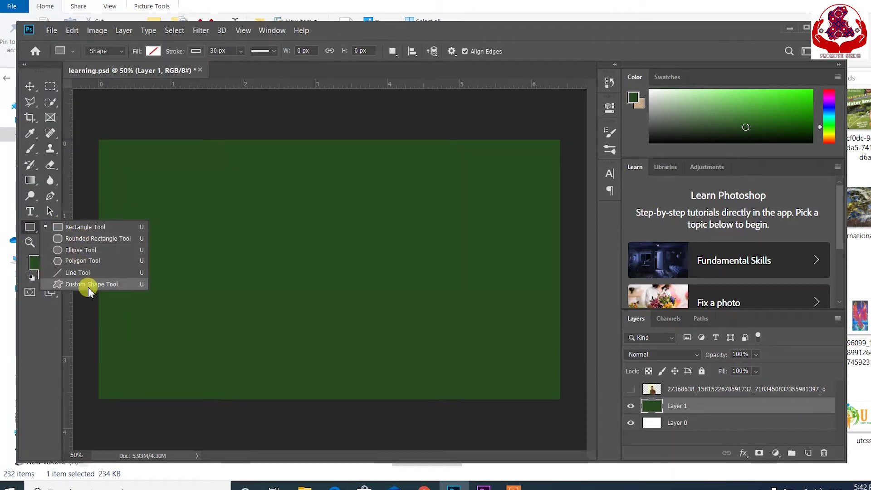
click(89, 230)
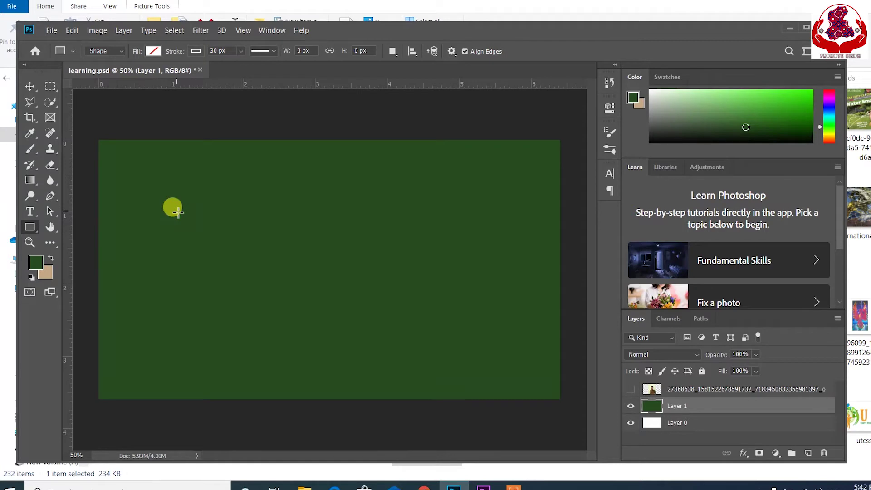
drag(178, 212, 318, 220)
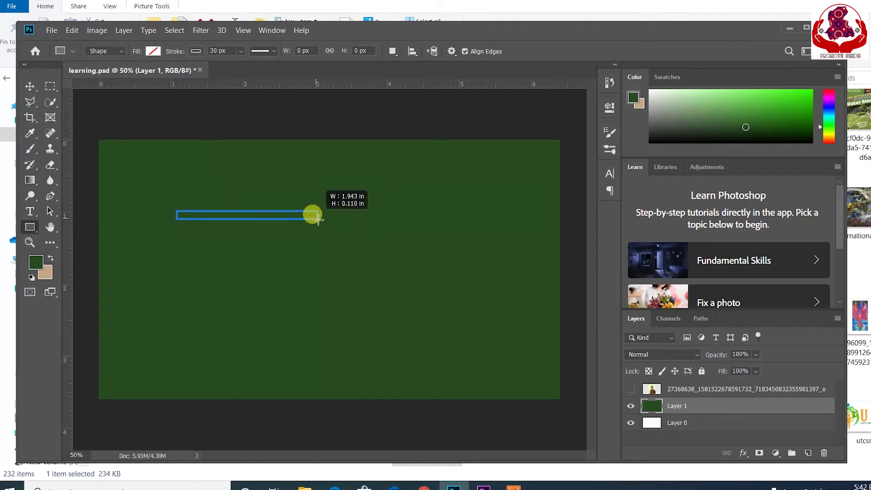
drag(319, 220, 251, 253)
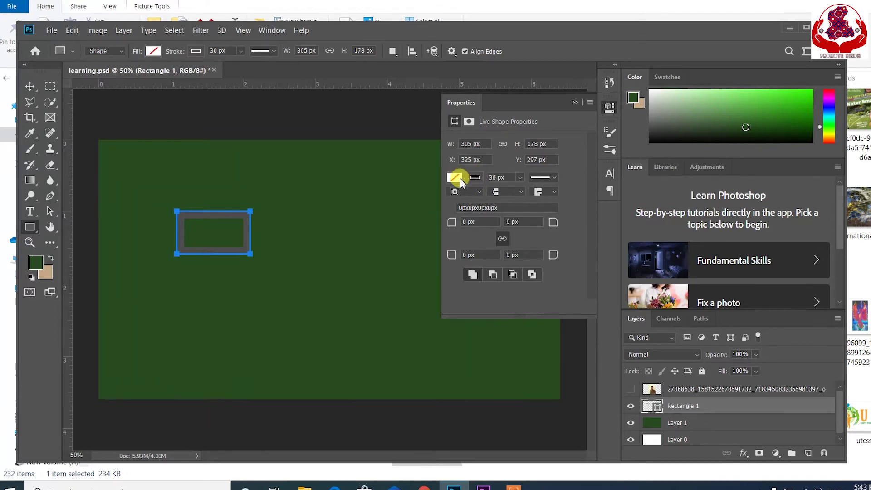
Step: Fill the rectangle with the tan colour from the recently used colours
click(455, 178)
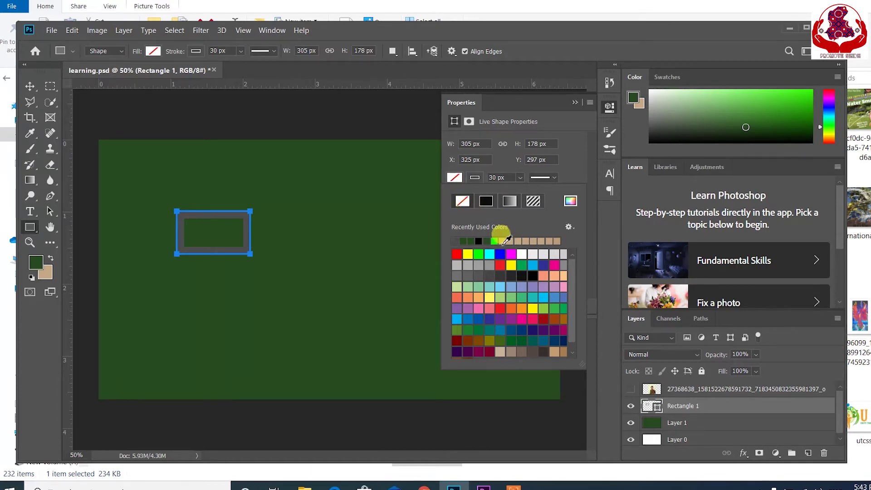
click(454, 179)
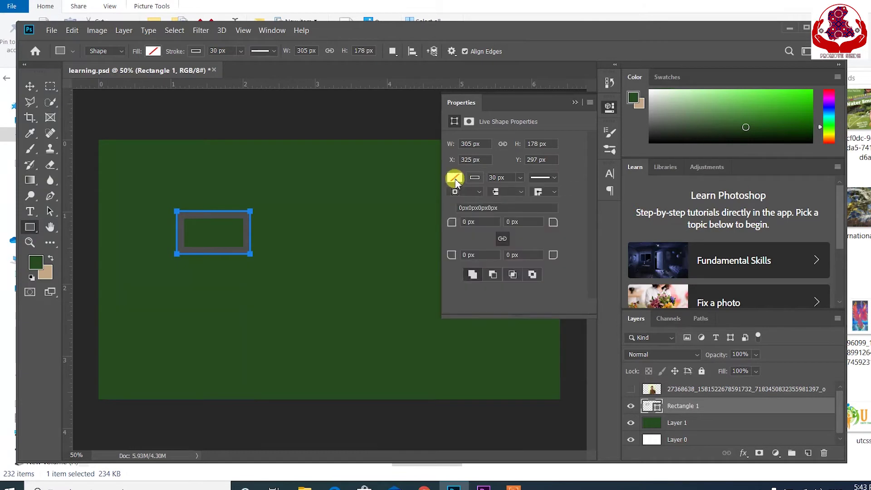
click(455, 179)
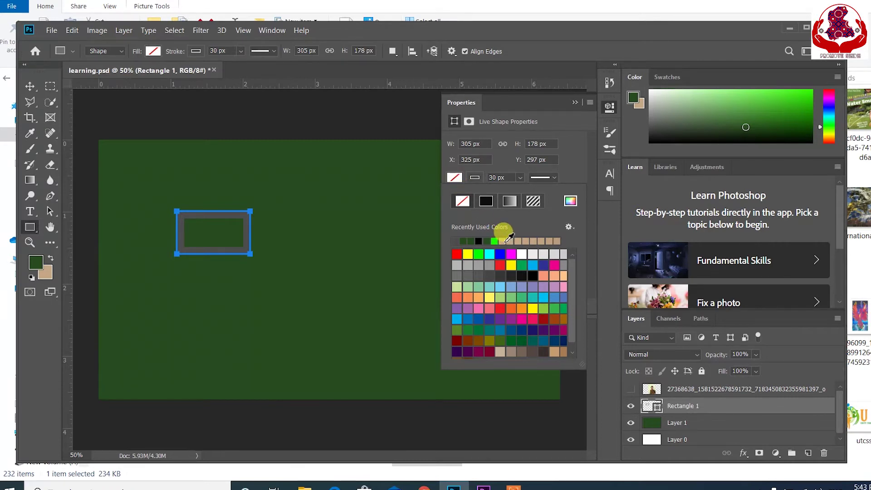
click(507, 239)
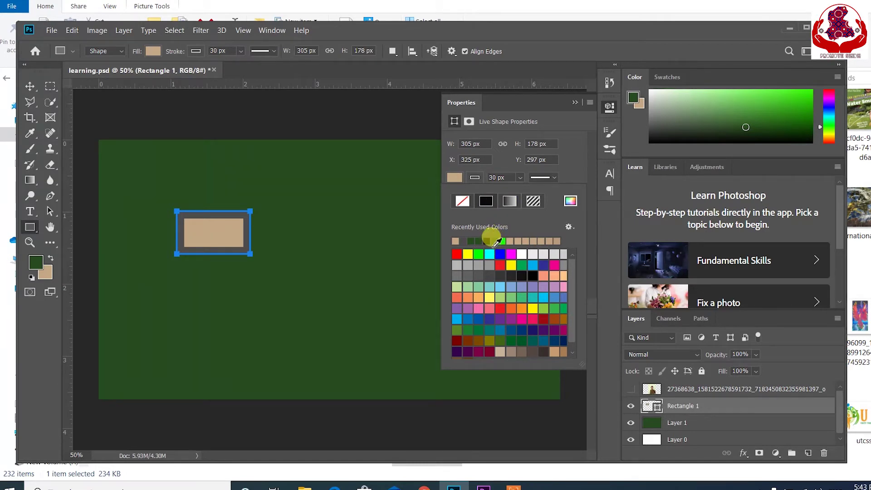
Step: Give the rectangle a solid blue stroke and set the stroke width to 2 px
click(463, 202)
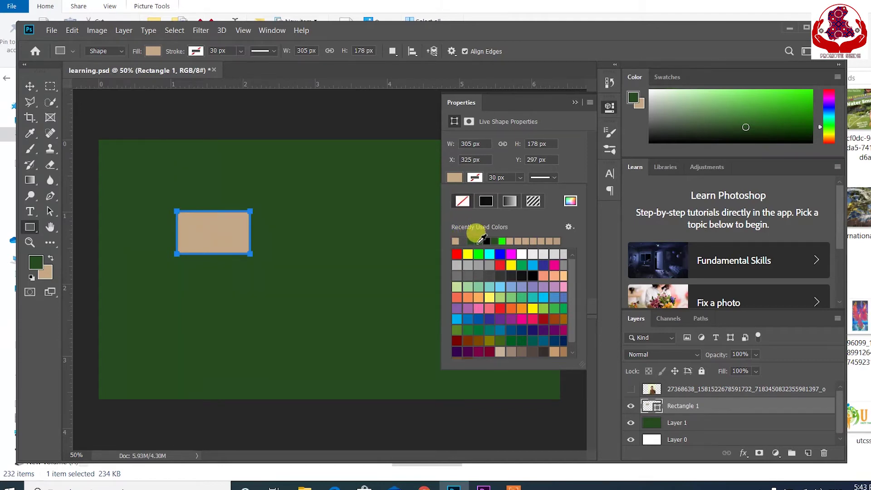
click(500, 254)
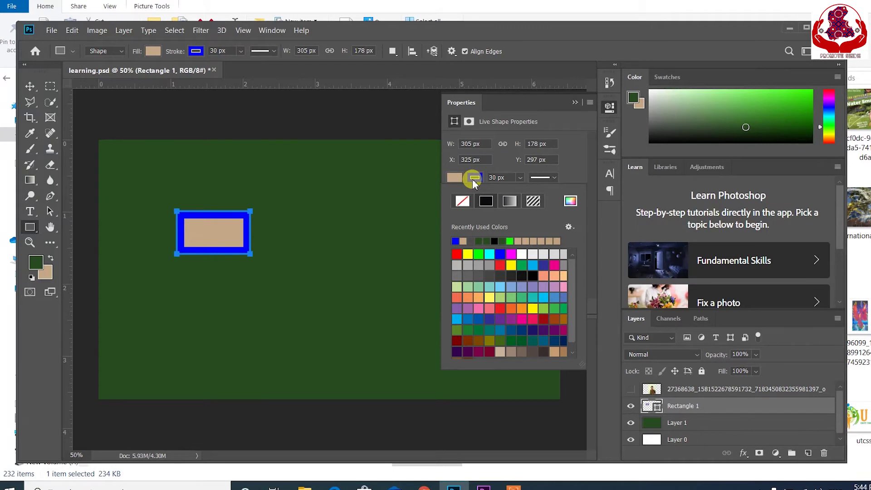
click(520, 179)
drag(525, 193, 520, 194)
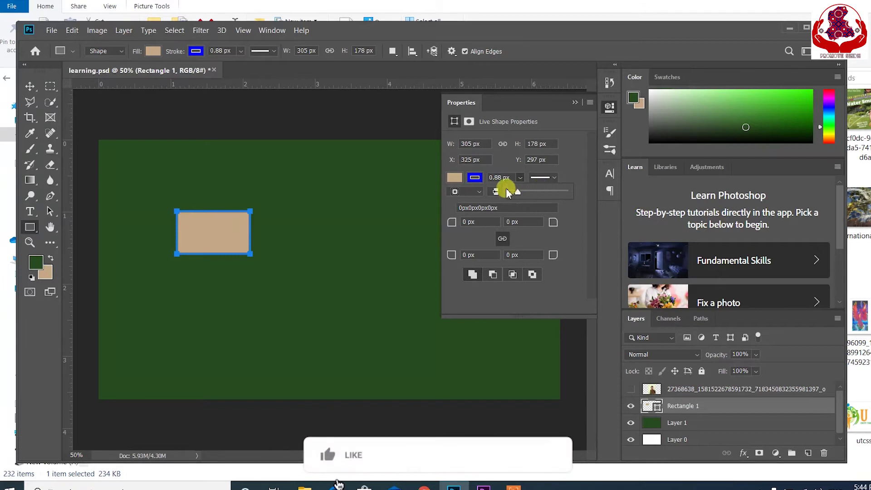
click(502, 179)
text(2)
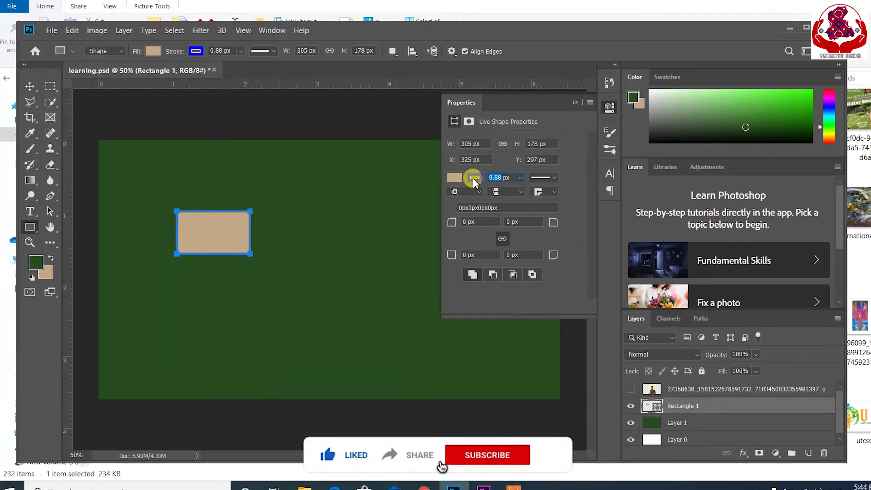
click(576, 102)
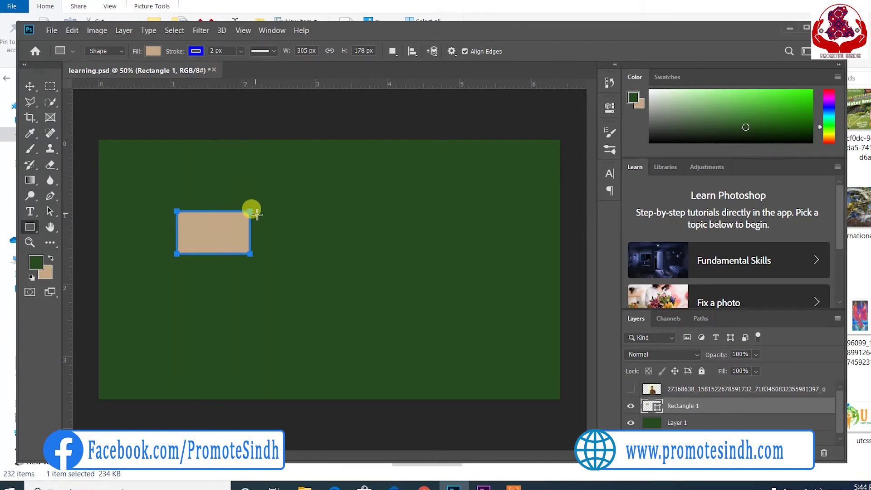
Step: Examine the rectangle's thin blue outline at 100% magnification with the Move tool active
click(30, 86)
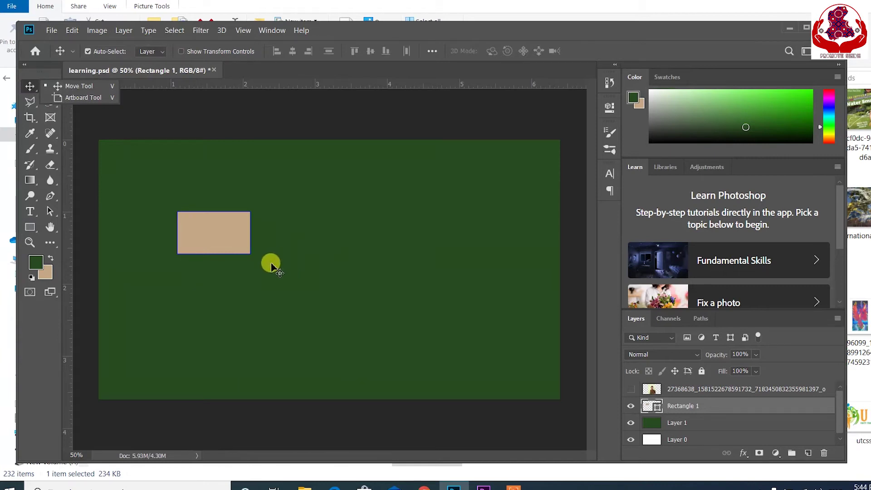
key(ctrl+plus)
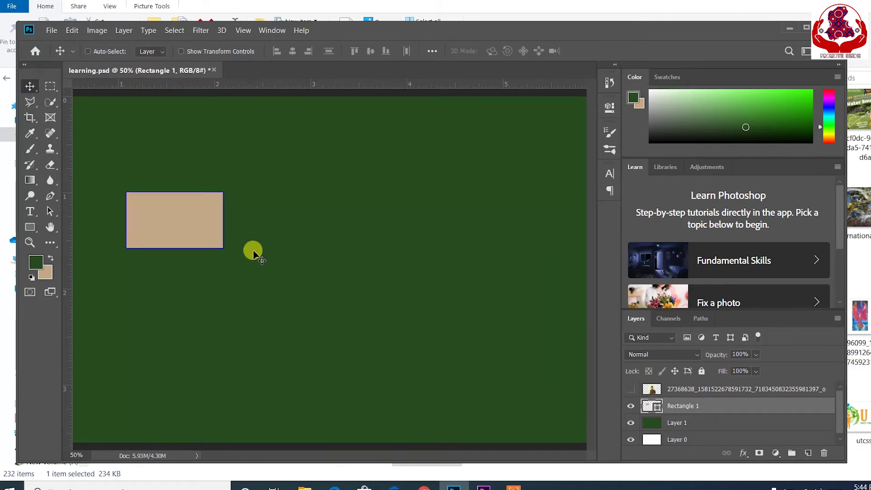
key(ctrl+plus)
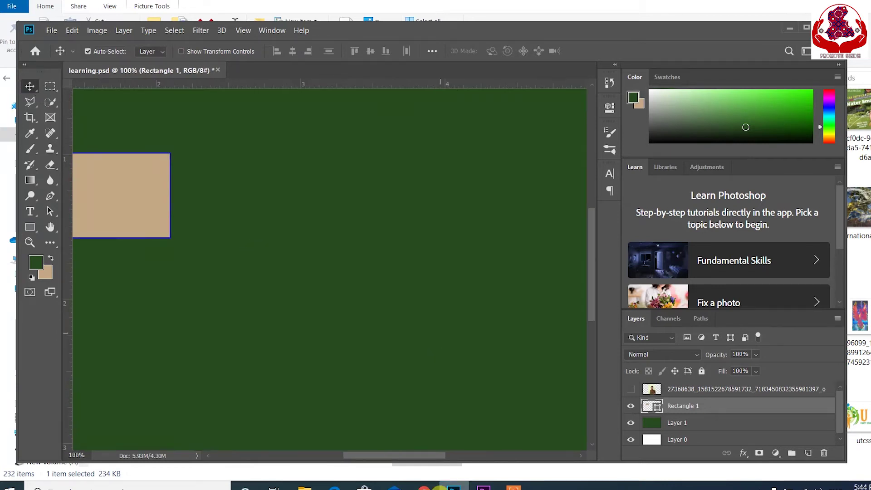
drag(381, 455, 337, 459)
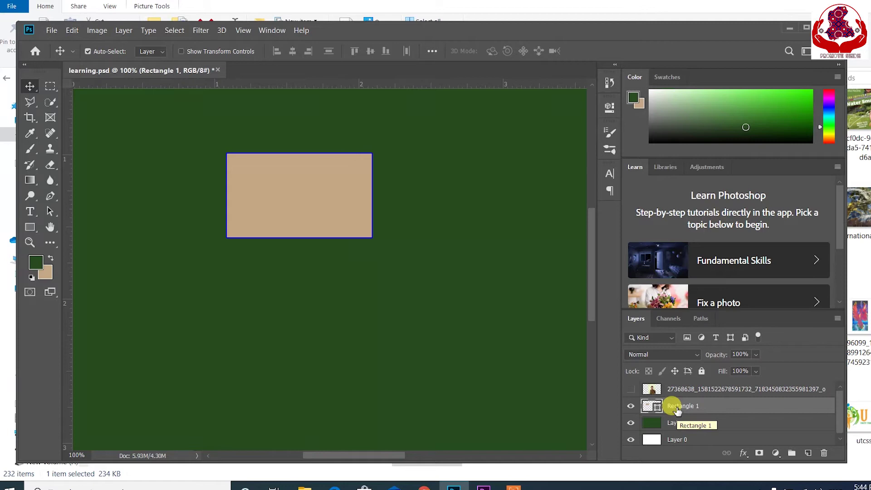
key(ctrl)
key(ctrl+minus)
key(ctrl+minus)
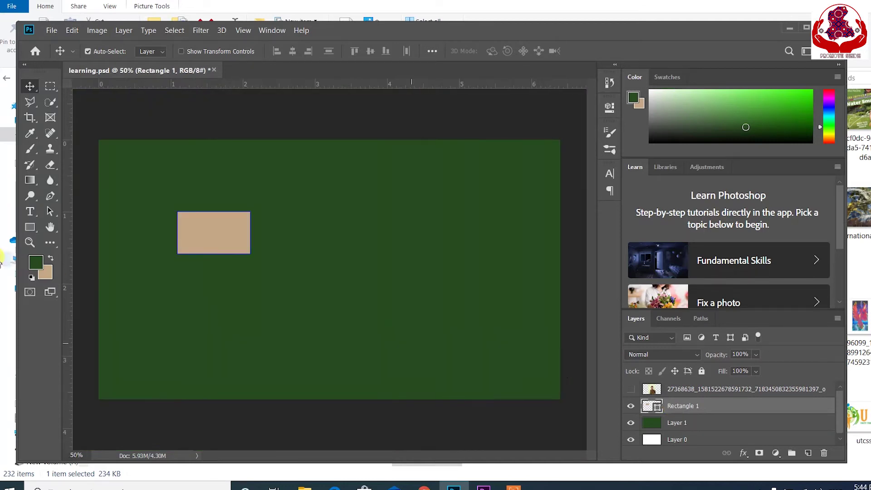
Step: Set the rectangle's stroke width to 4 px and view it without its path handles
click(33, 228)
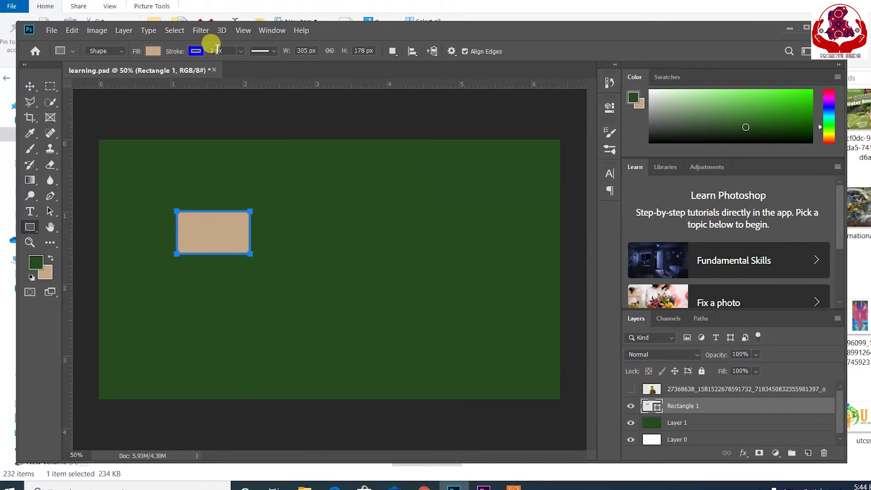
drag(215, 51, 210, 49)
text(4)
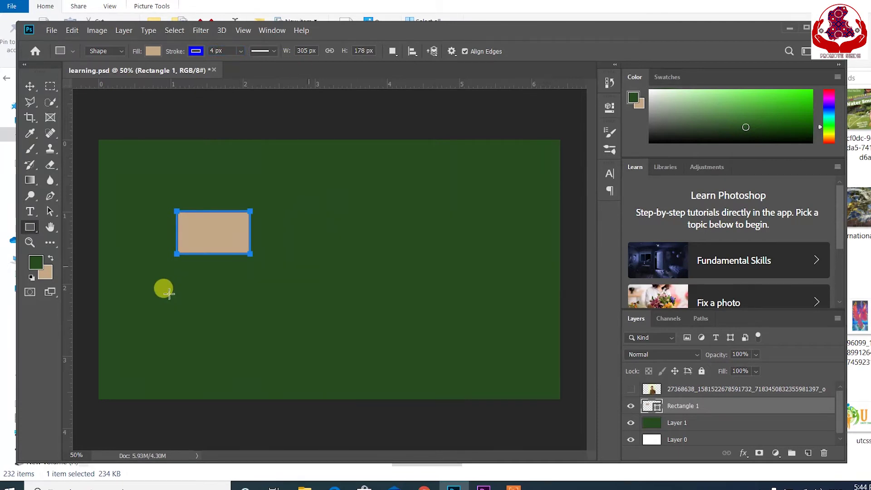
click(28, 88)
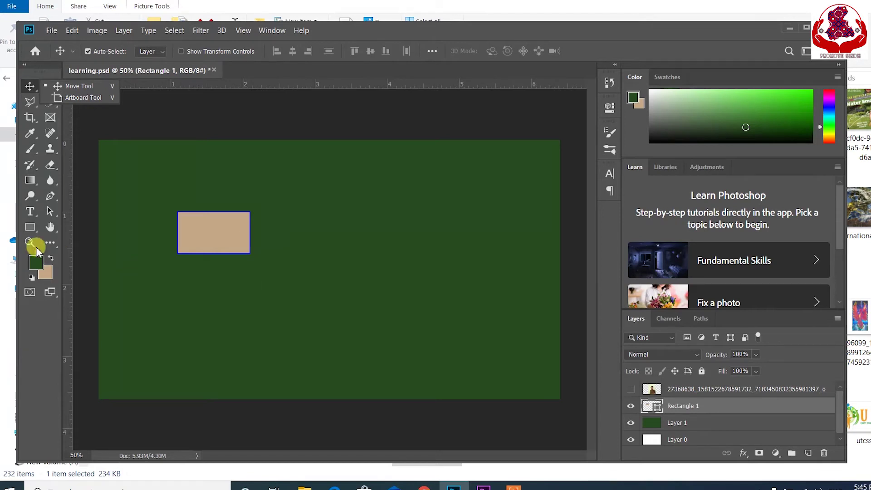
Step: Draw a tan rounded rectangle about 357 by 189 px beside the first one, with 10 px corners and a 6 px blue stroke
click(31, 228)
click(32, 232)
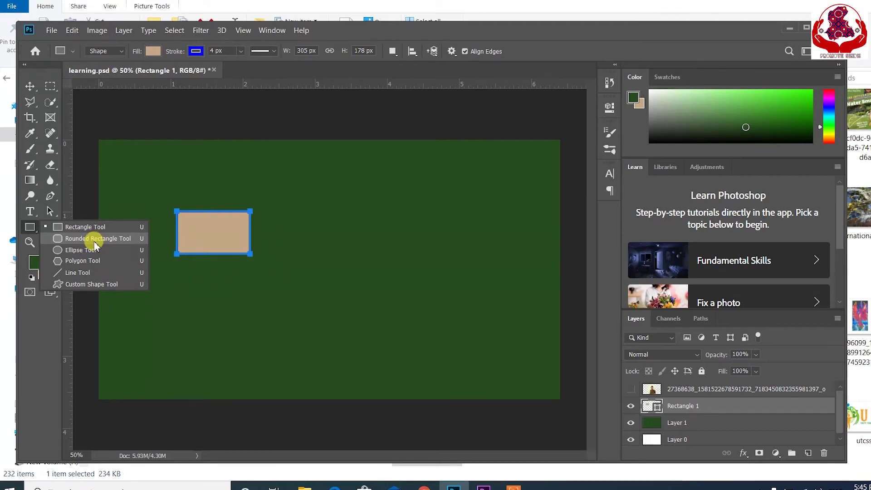
click(95, 241)
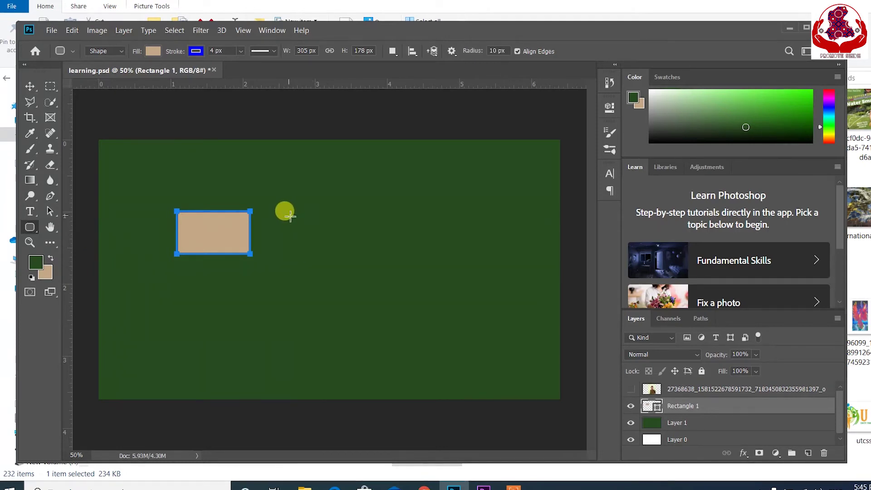
drag(290, 210, 379, 256)
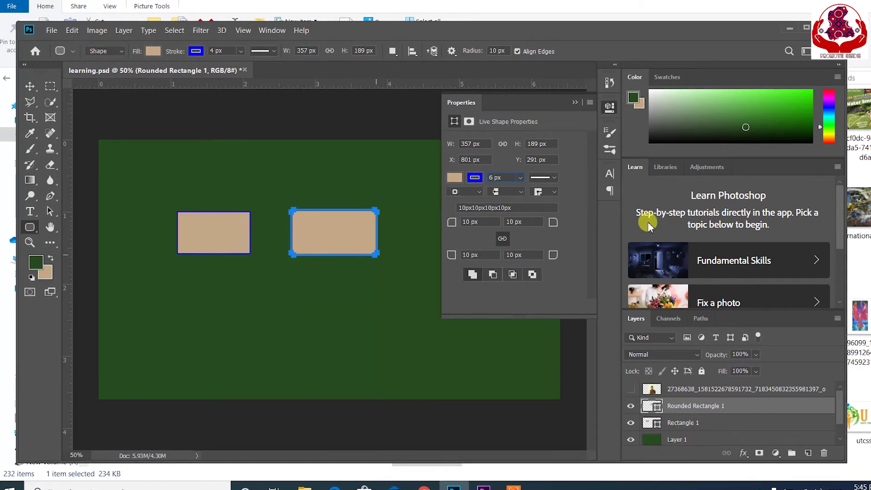
click(575, 101)
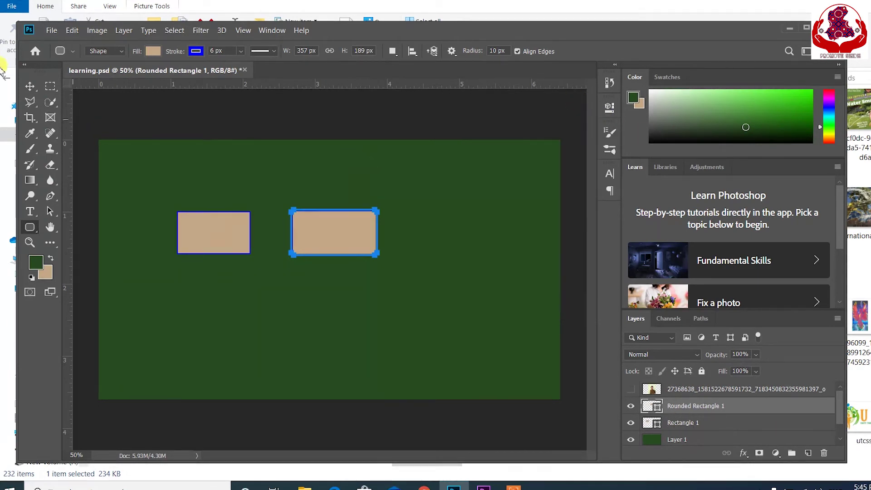
click(28, 87)
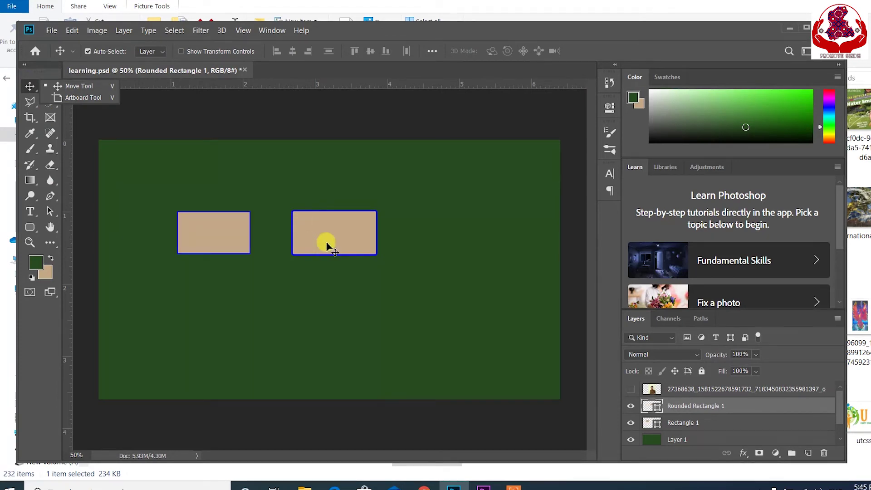
Step: Draw a tan ellipse with a blue stroke, about 772 by 539 px, over the rounded rectangle near the canvas centre
click(28, 229)
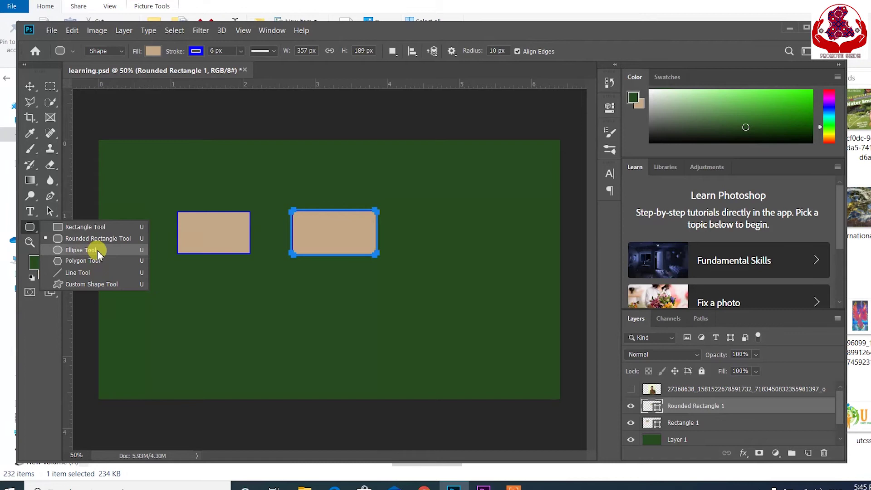
click(81, 250)
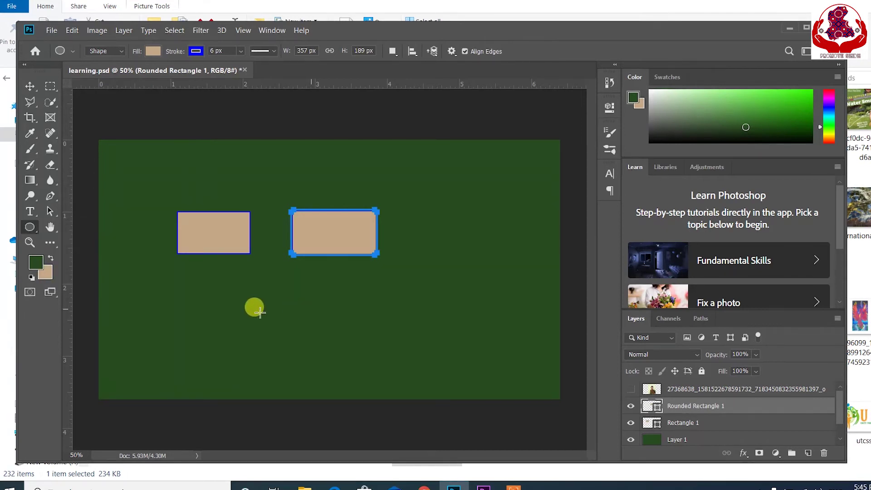
drag(244, 302, 432, 175)
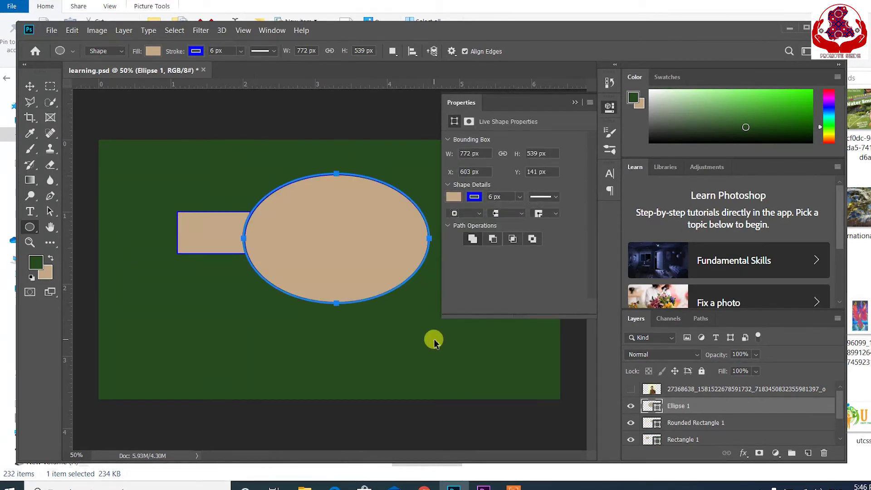
Step: Undo the large ellipse and draw a tan circle about 344 px across with a 6 px blue stroke below the rectangles
key(ctrl+z)
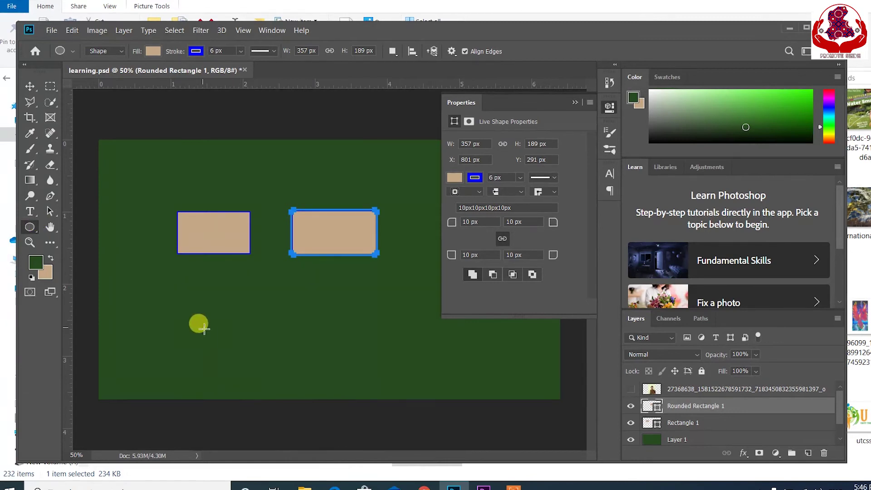
drag(198, 306, 366, 392)
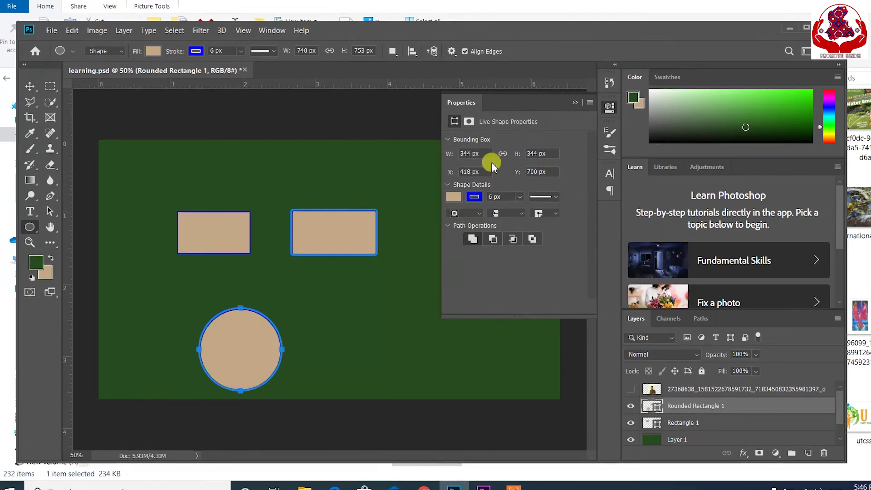
click(30, 86)
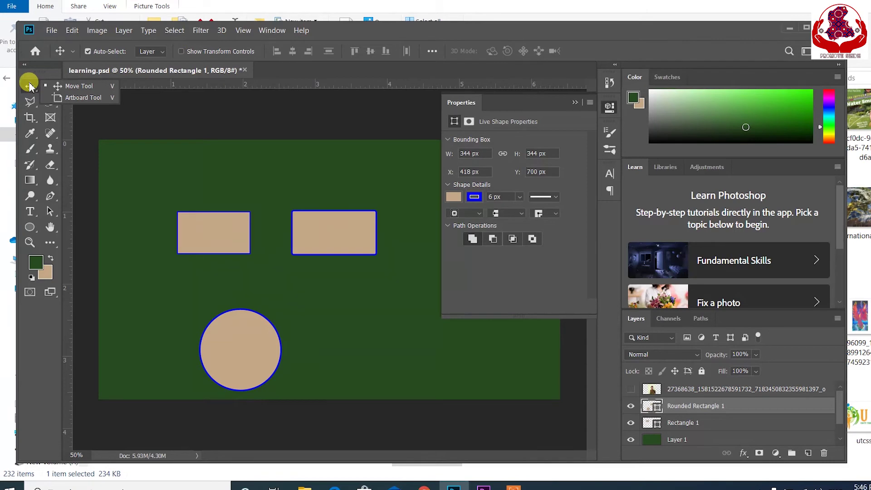
Step: Draw a tan six-sided polygon about 455 by 480 px with a blue stroke beside the rounded rectangle
click(32, 228)
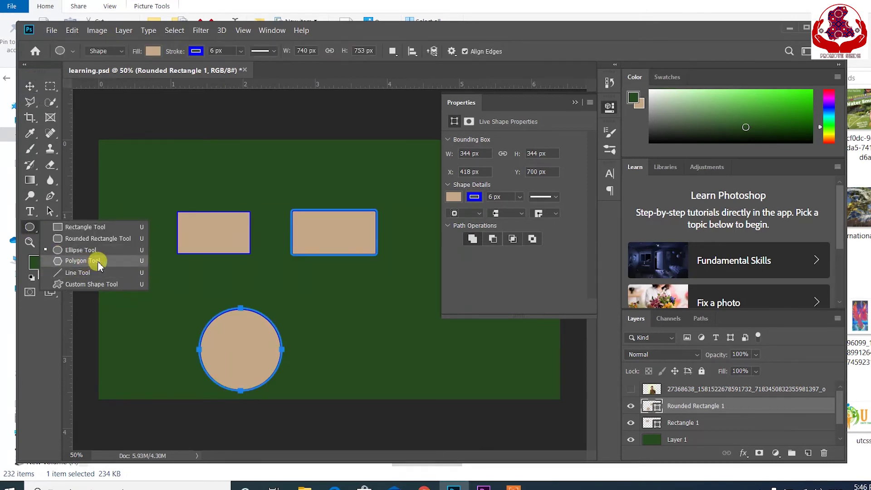
click(99, 262)
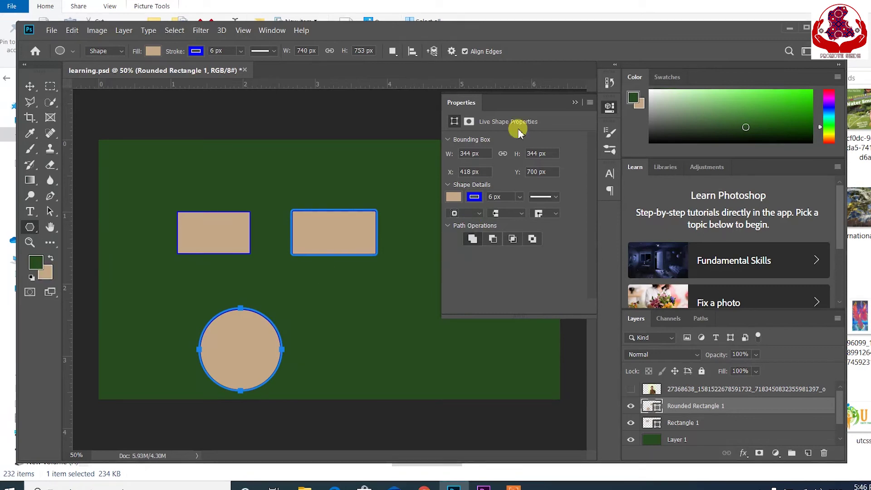
click(575, 102)
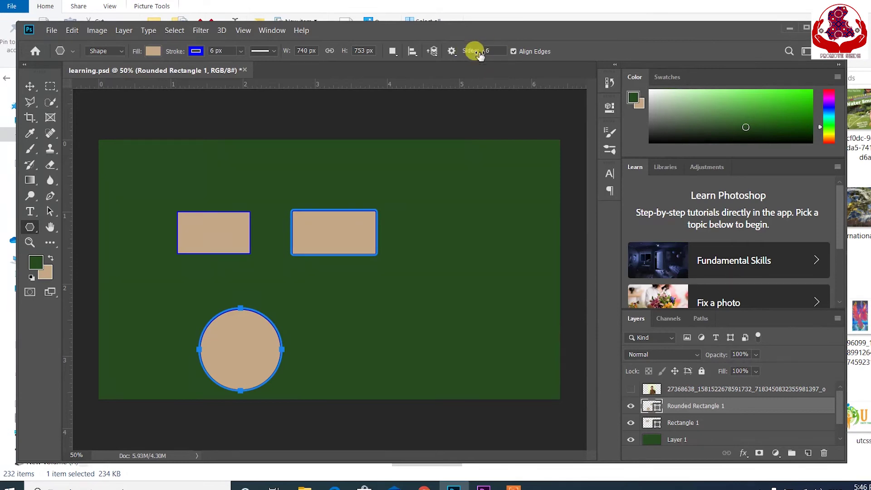
click(496, 54)
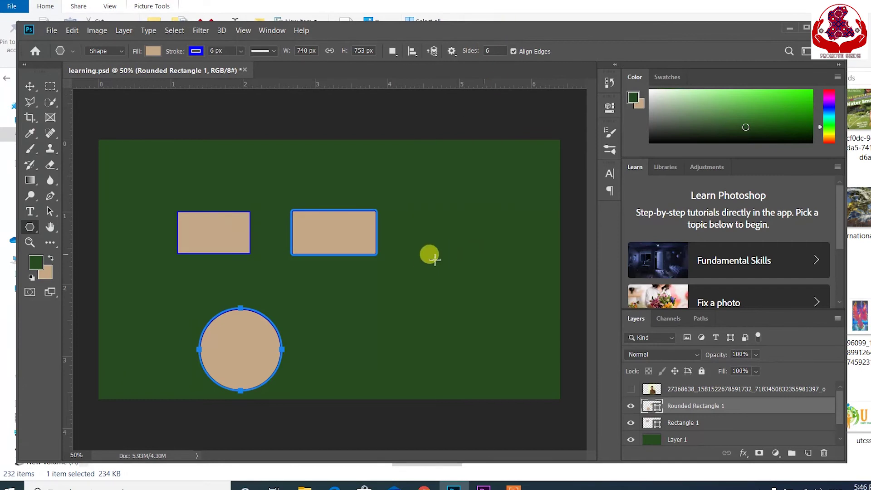
drag(429, 265, 473, 300)
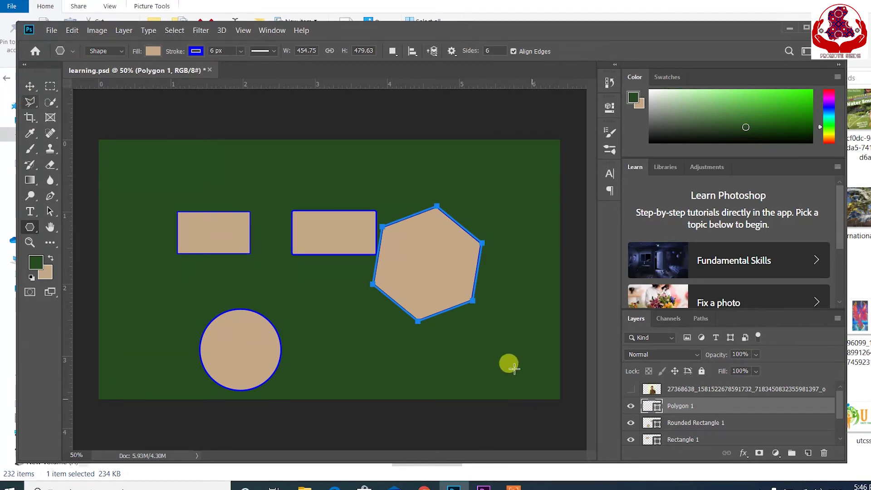
click(30, 86)
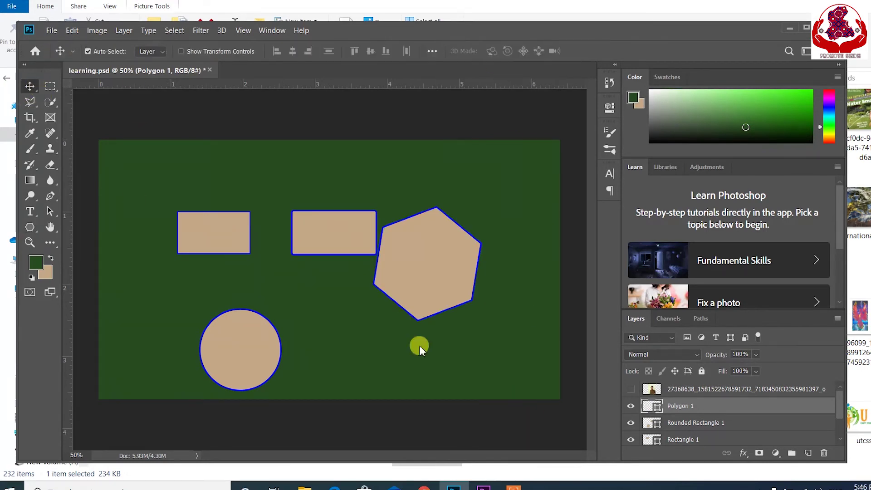
Step: Draw a tan eight-sided polygon about 345 px wide between the circle and the hexagon
click(29, 229)
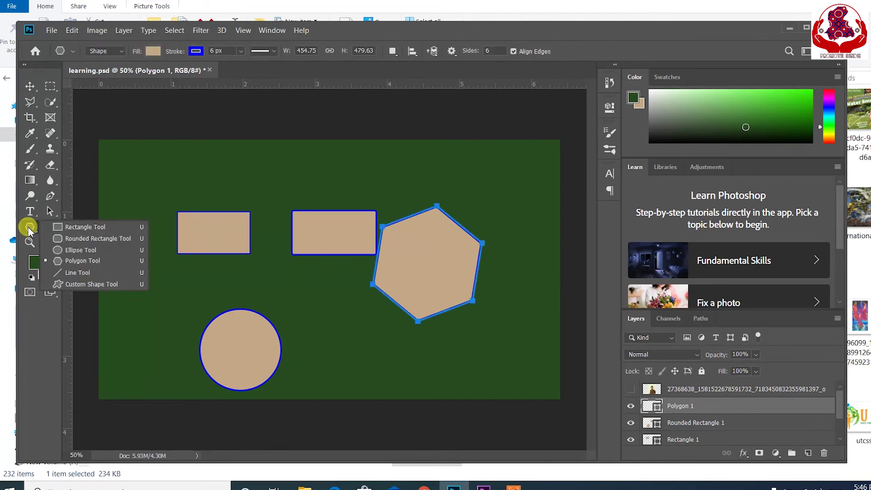
click(491, 50)
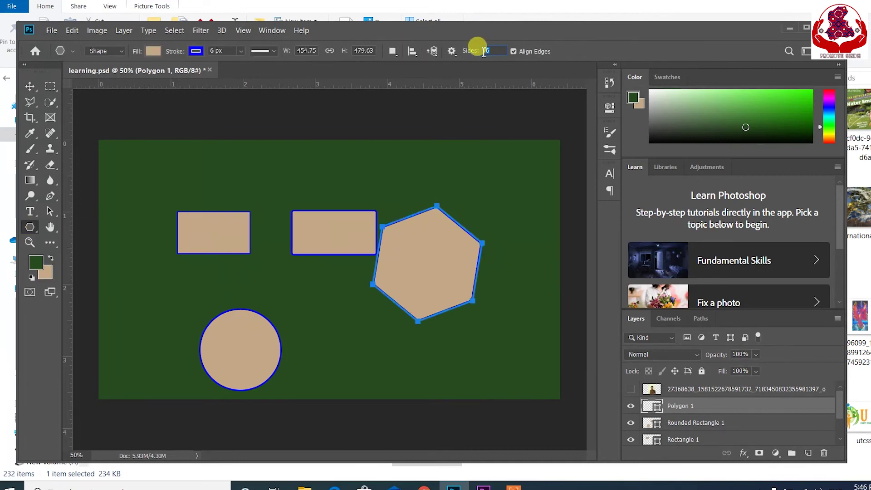
text(8)
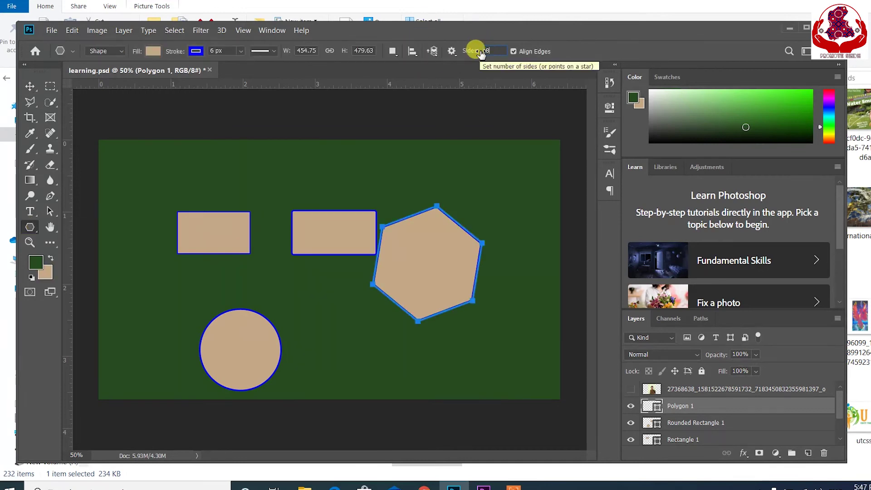
drag(323, 317, 363, 338)
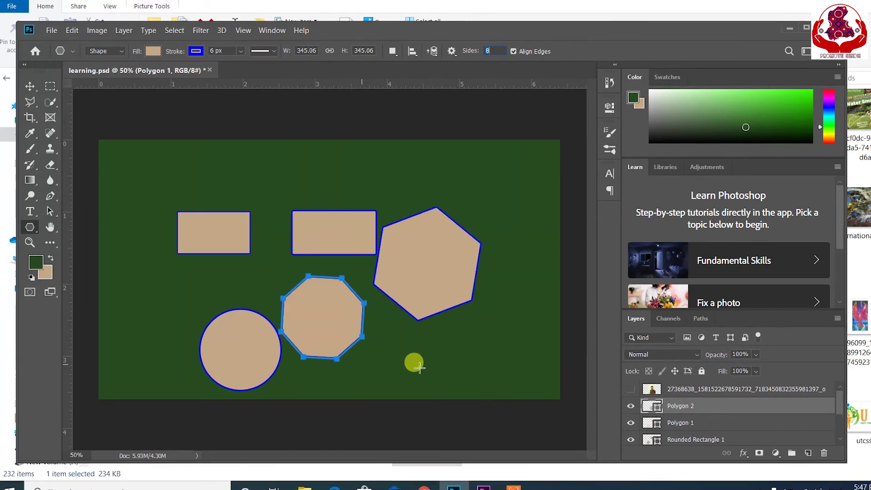
click(29, 87)
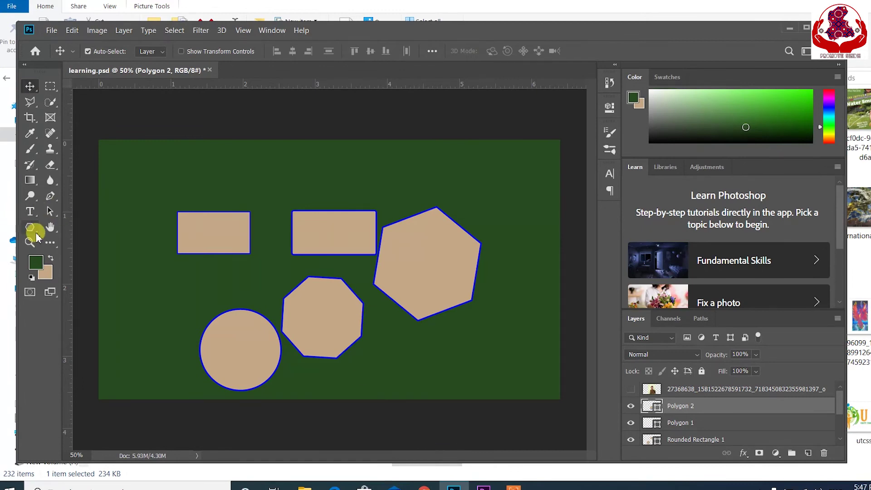
Step: Draw a nearly horizontal line about 892 px long with a 50 px weight above the rectangles
drag(36, 232, 71, 281)
drag(180, 170, 394, 169)
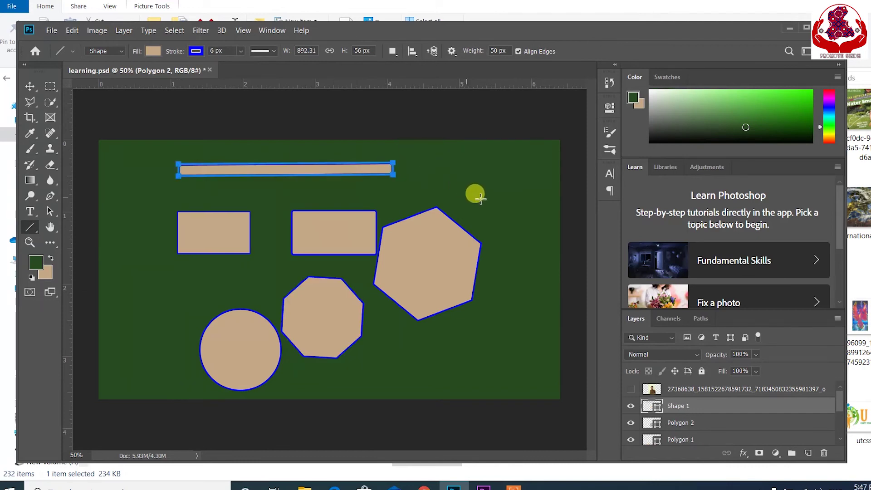
click(30, 86)
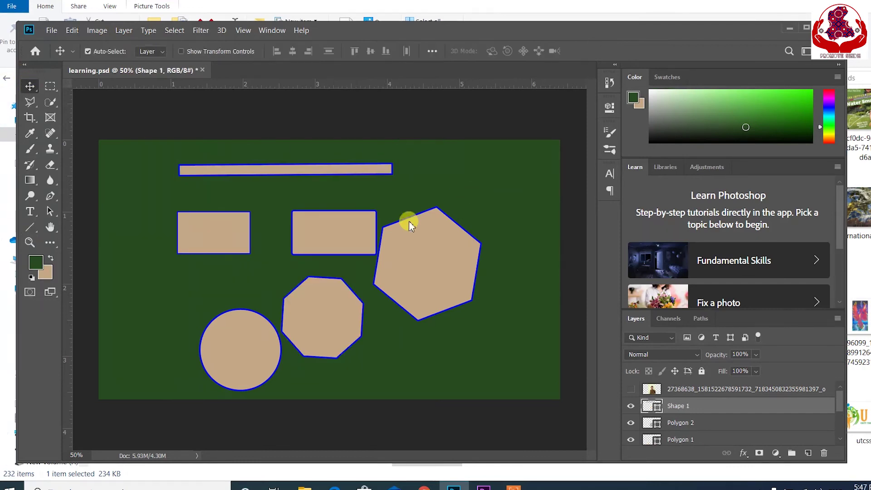
Step: Draw an envelope custom shape about 243 by 98 px above the hexagon
drag(31, 228, 80, 289)
click(82, 288)
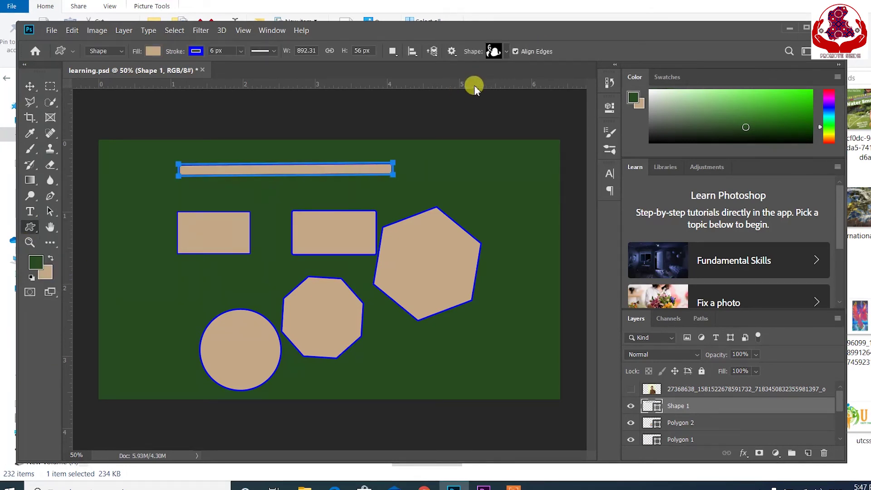
click(509, 54)
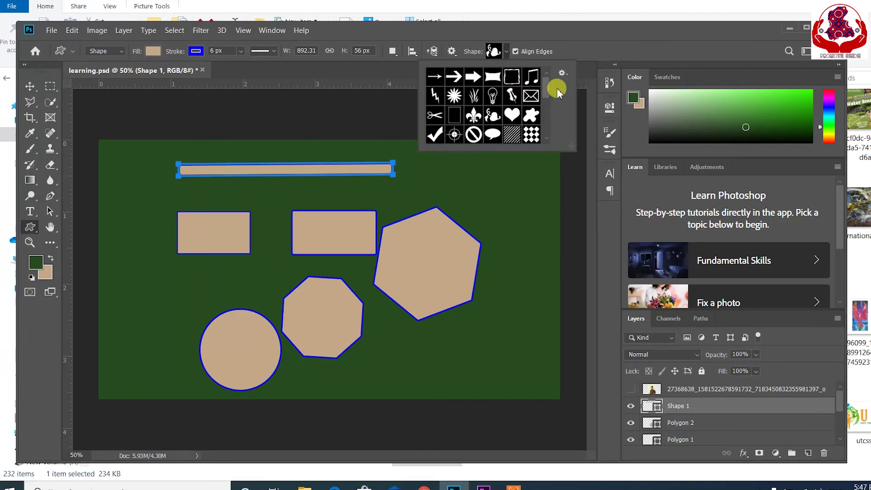
drag(547, 91, 554, 121)
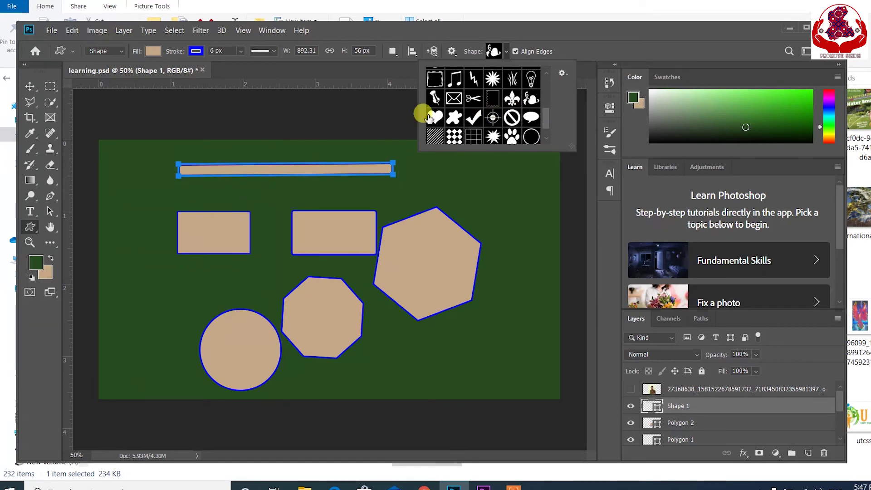
drag(452, 177, 511, 200)
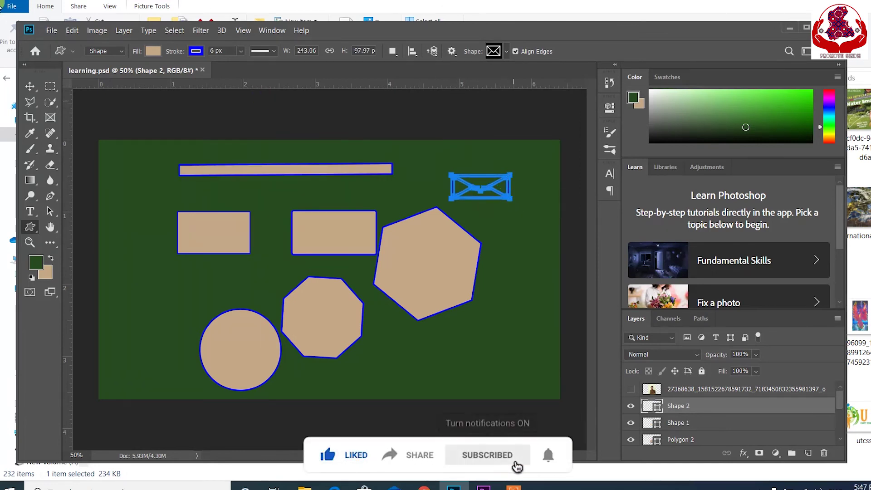
click(30, 86)
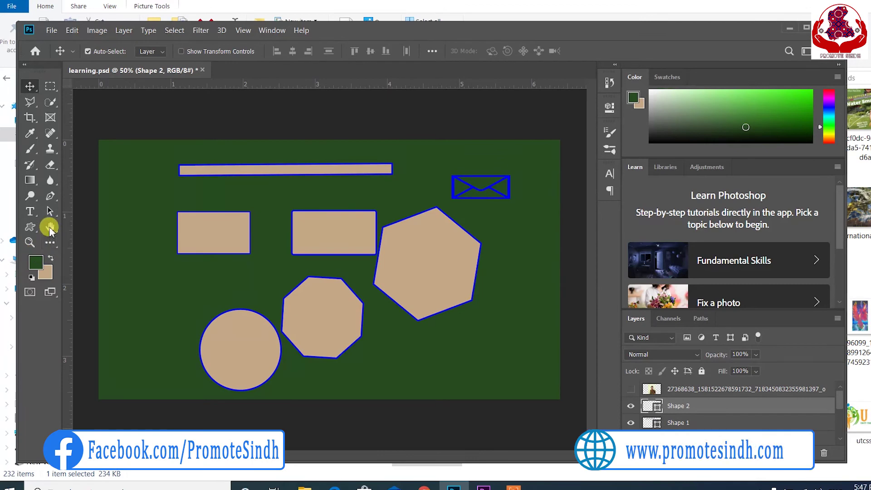
Step: Rasterize the envelope shape layer and erase the envelope with the Eraser tool
click(52, 166)
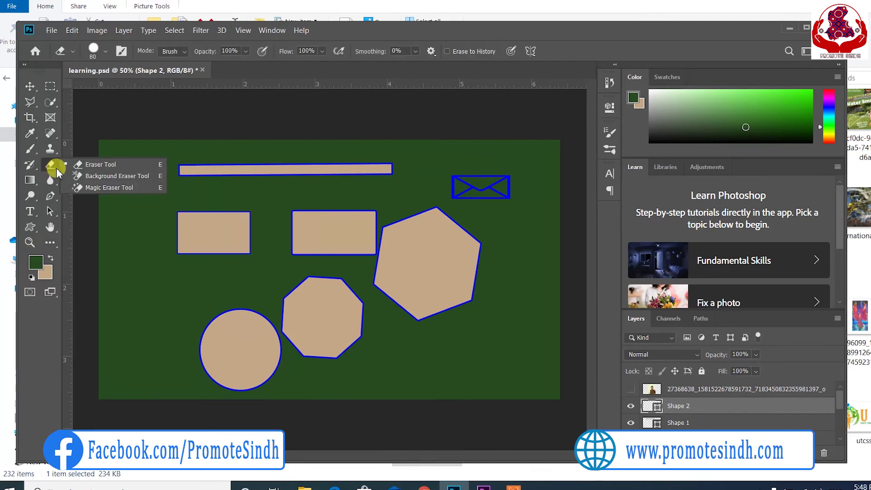
click(98, 166)
click(165, 167)
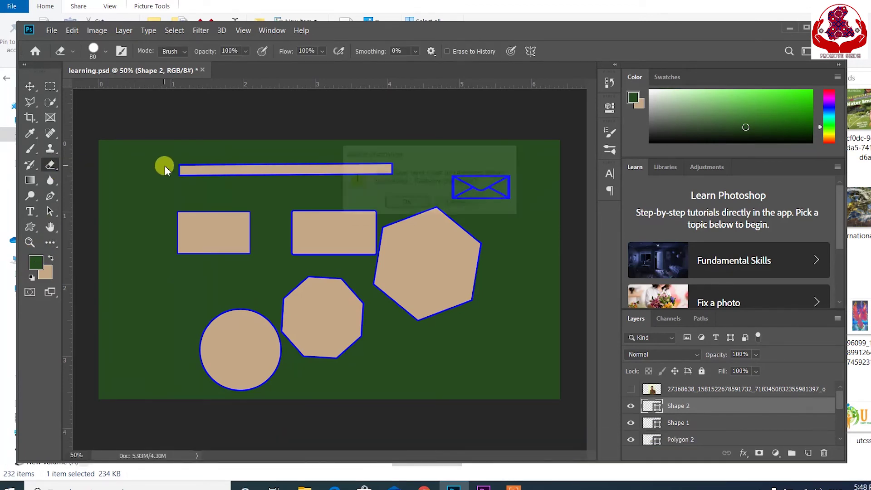
click(408, 204)
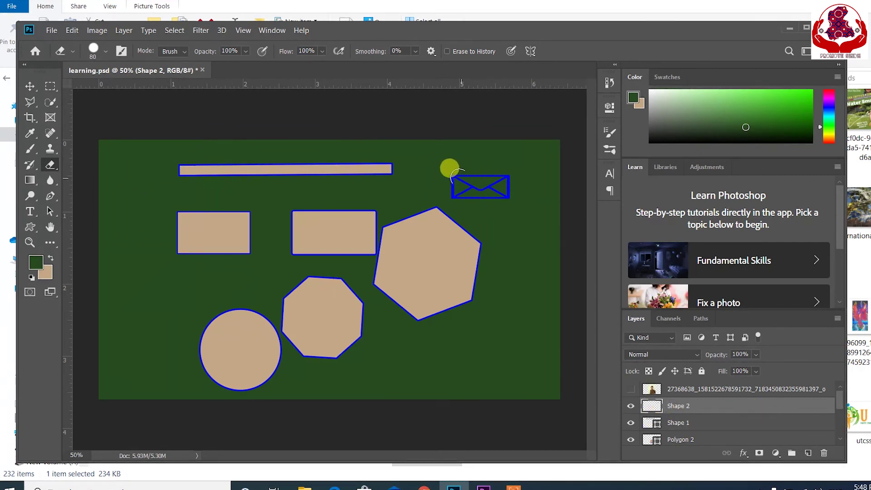
mouse_move(451, 183)
mouse_down()
mouse_move(481, 191)
mouse_move(471, 169)
mouse_move(454, 195)
mouse_move(462, 168)
mouse_move(473, 191)
mouse_move(485, 168)
mouse_move(513, 176)
mouse_move(503, 202)
mouse_move(491, 163)
mouse_move(485, 191)
mouse_up()
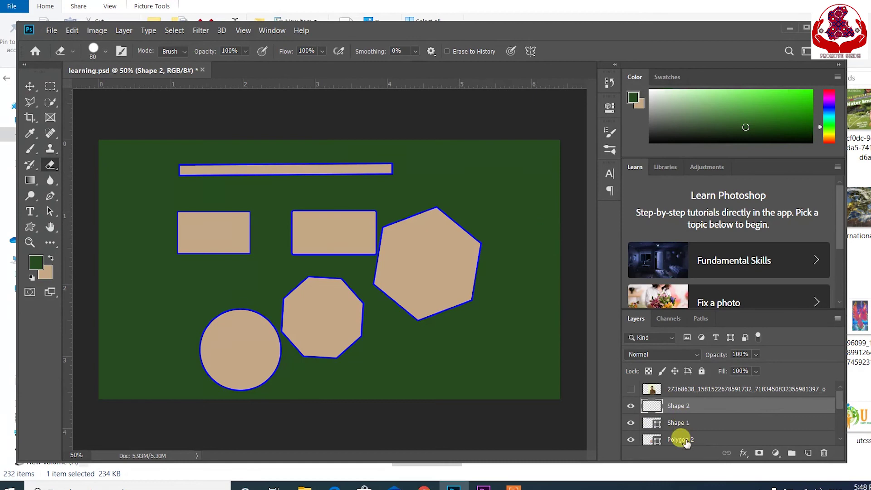
Step: Rasterize the Shape 1 layer and erase the long line above the rectangles
click(678, 424)
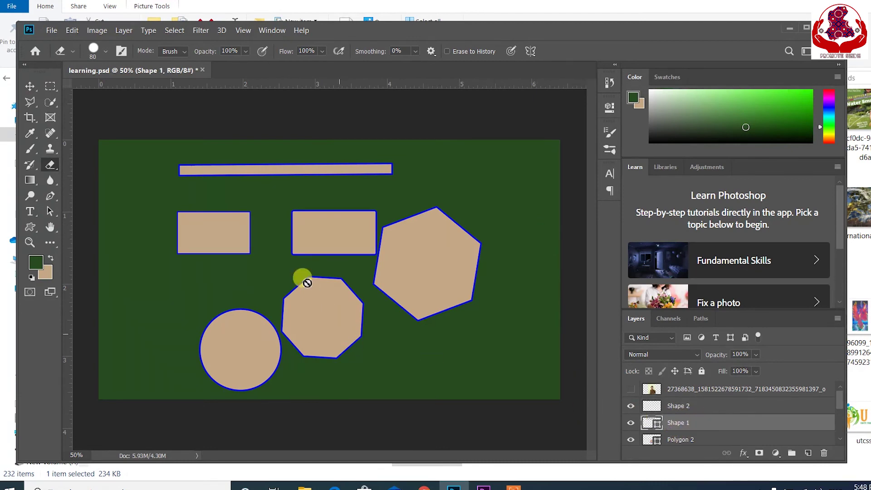
click(309, 282)
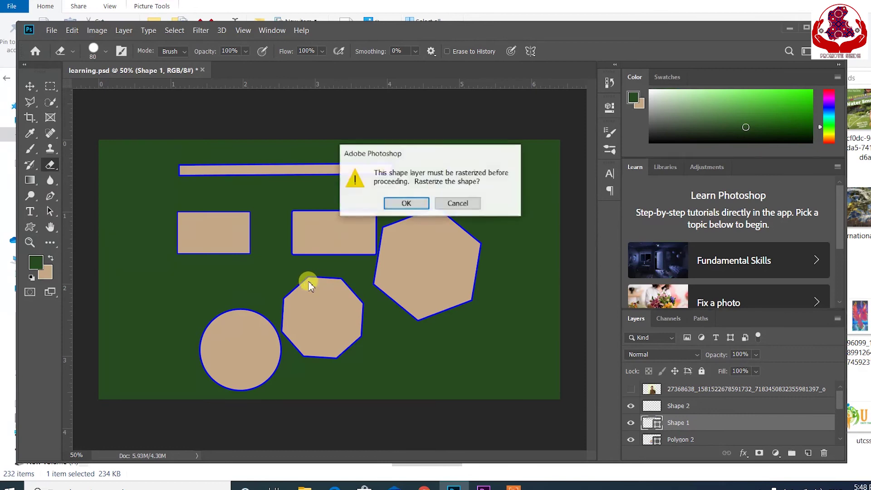
click(418, 207)
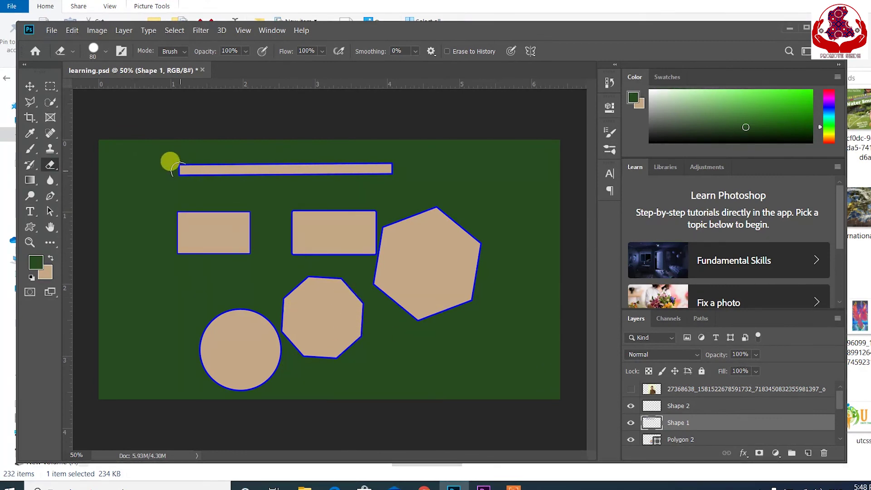
drag(177, 169, 398, 159)
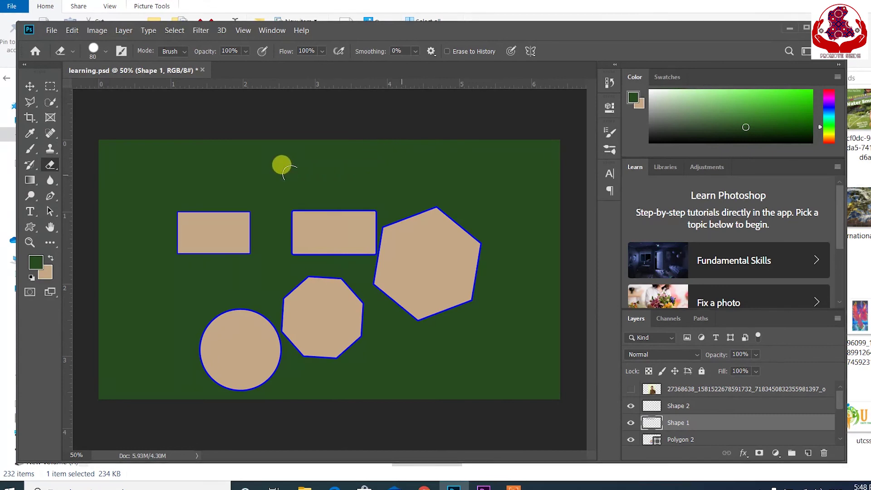
Step: Rasterize the Polygon 2 layer and erase parts of the octagon with the Background Eraser tool at size 125
right_click(57, 174)
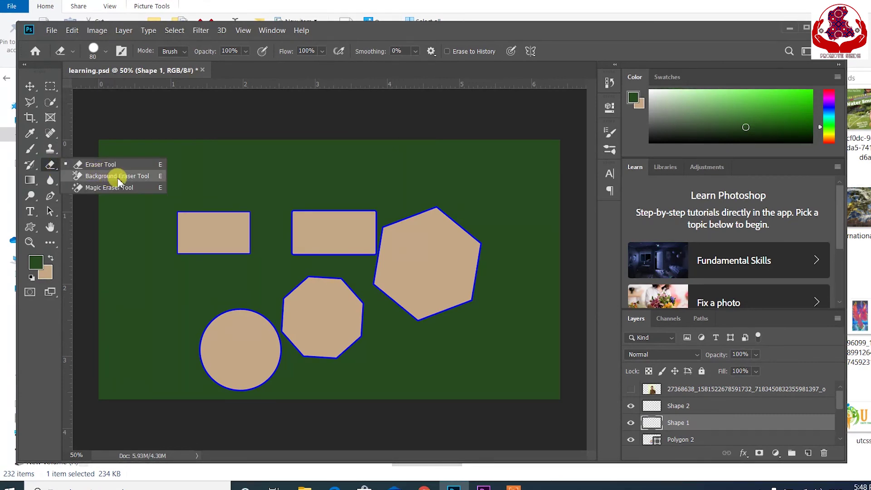
click(141, 181)
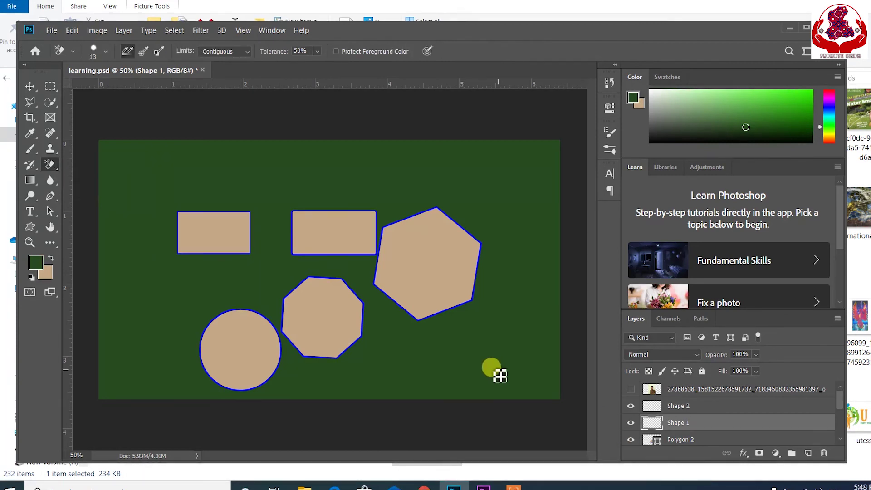
scroll(676, 409, down, 5)
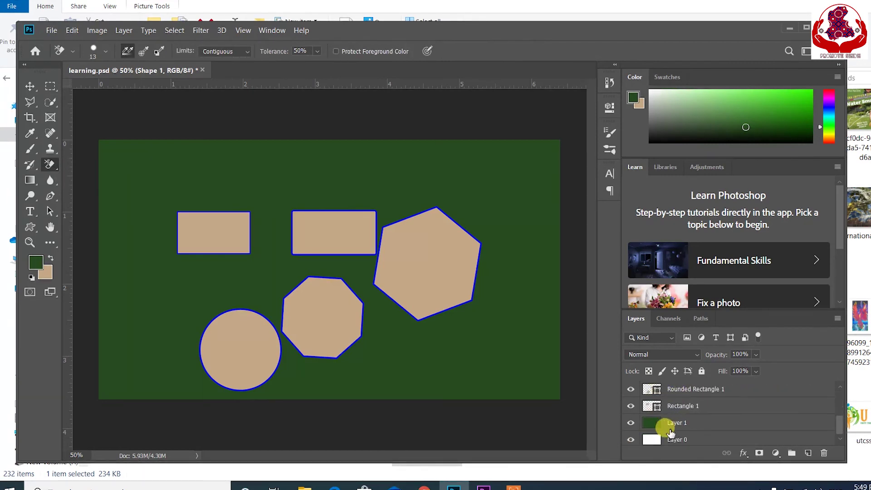
scroll(676, 409, up, 4)
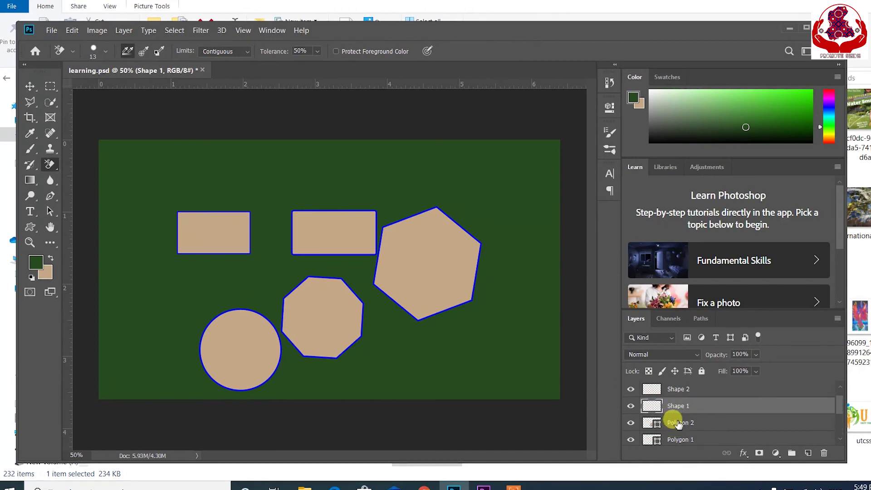
click(681, 423)
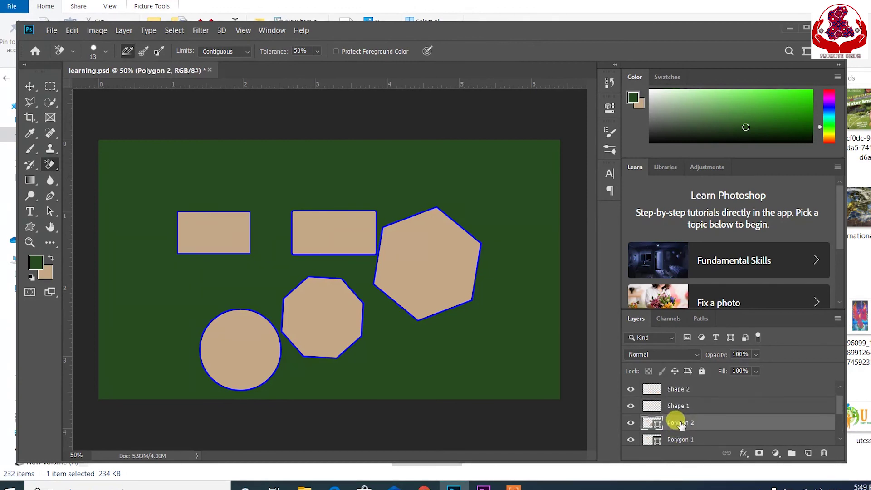
click(327, 328)
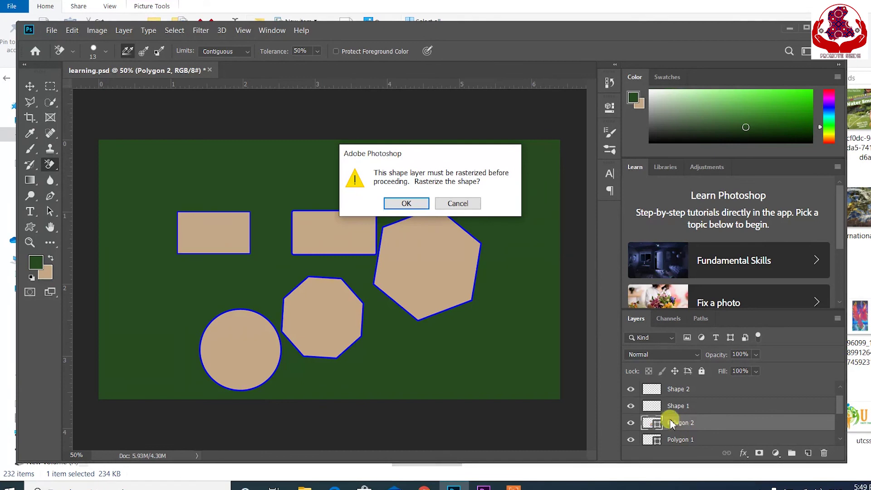
click(406, 203)
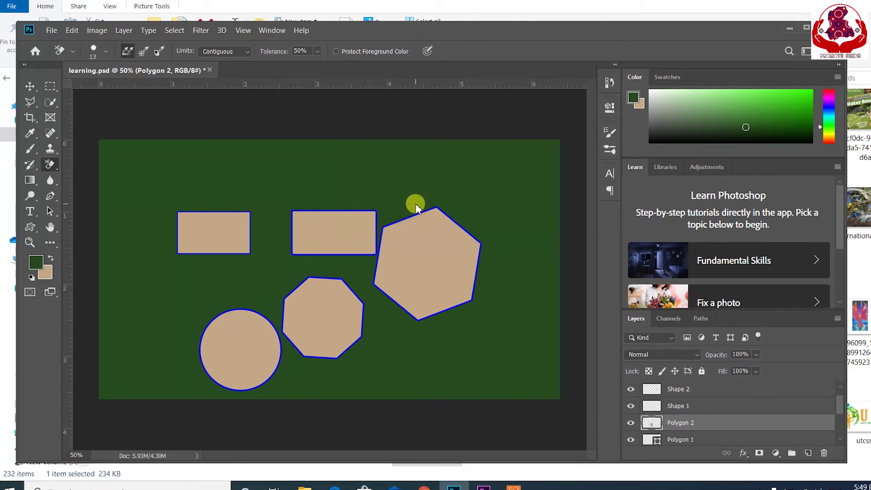
mouse_move(330, 320)
mouse_down()
mouse_move(310, 315)
mouse_move(320, 319)
mouse_move(323, 300)
mouse_move(319, 324)
mouse_move(323, 299)
mouse_move(340, 298)
mouse_move(332, 334)
mouse_move(312, 324)
mouse_move(315, 306)
mouse_move(308, 329)
mouse_up()
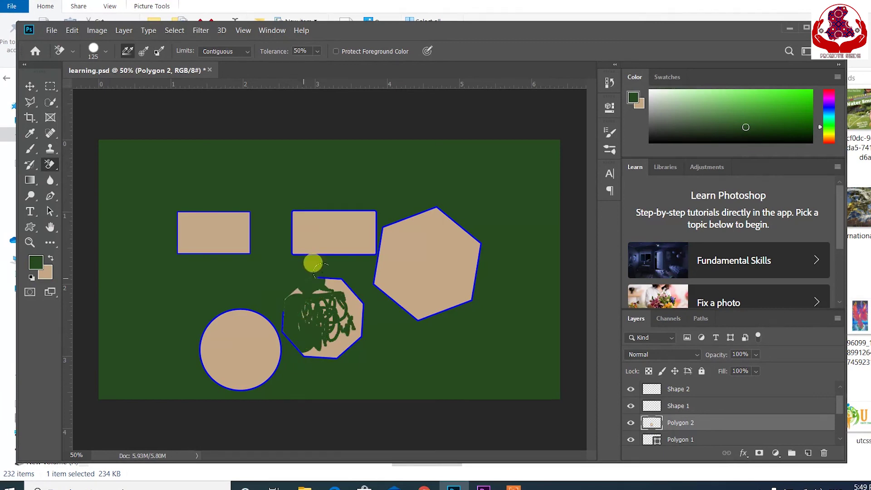
mouse_move(313, 263)
mouse_down()
mouse_move(274, 301)
mouse_move(288, 265)
mouse_move(270, 284)
mouse_move(305, 350)
mouse_move(265, 318)
mouse_move(321, 305)
mouse_move(344, 287)
mouse_up()
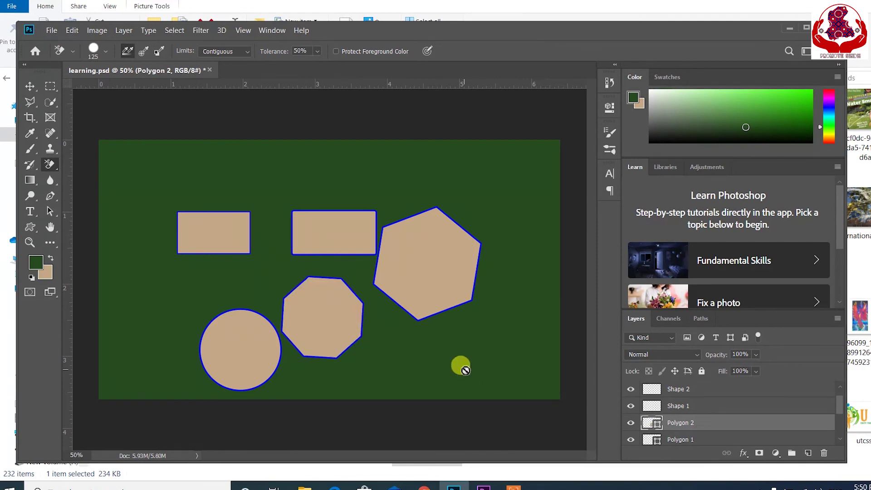
Step: Rasterize the Polygon 2 layer and erase the octagon's tan fill with the Magic Eraser tool at tolerance 32
right_click(56, 167)
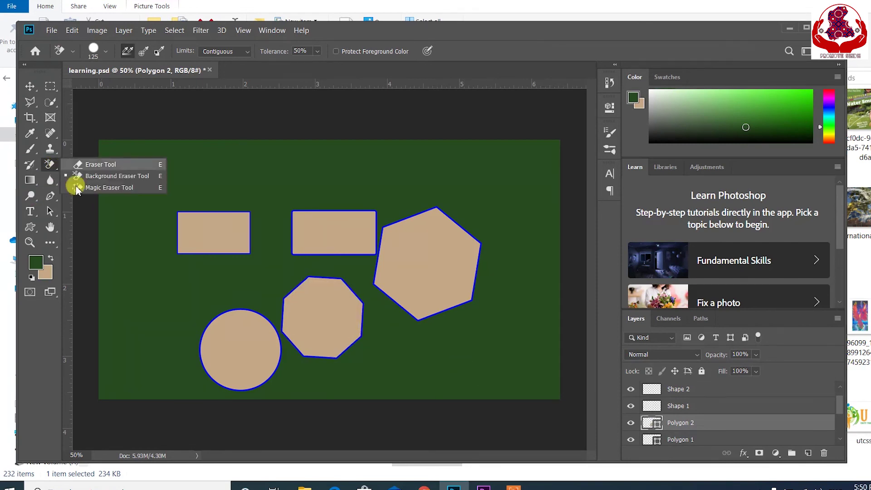
click(121, 191)
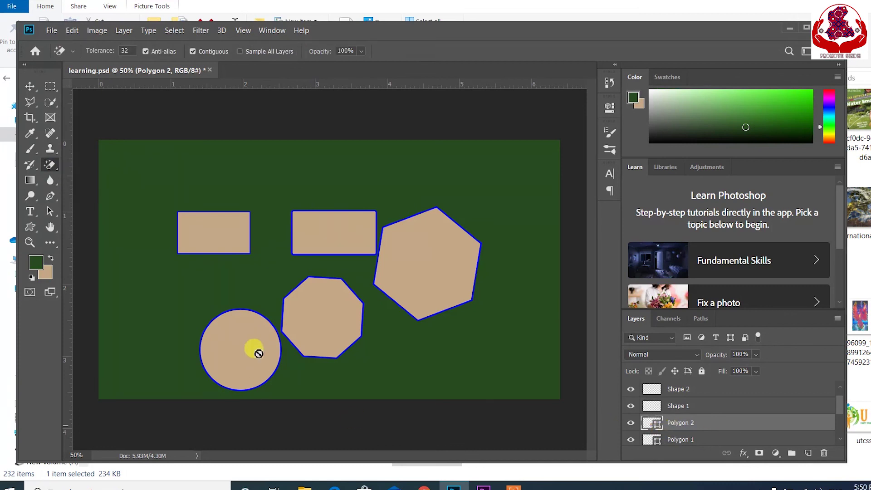
click(332, 319)
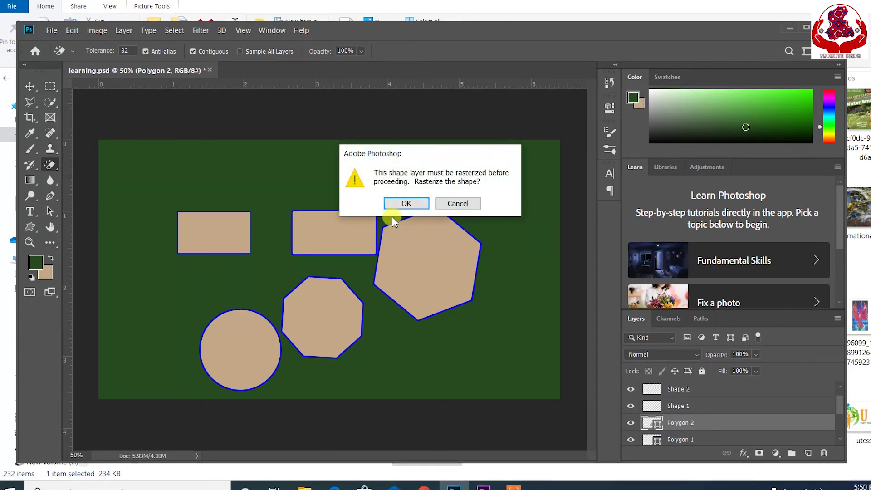
click(397, 202)
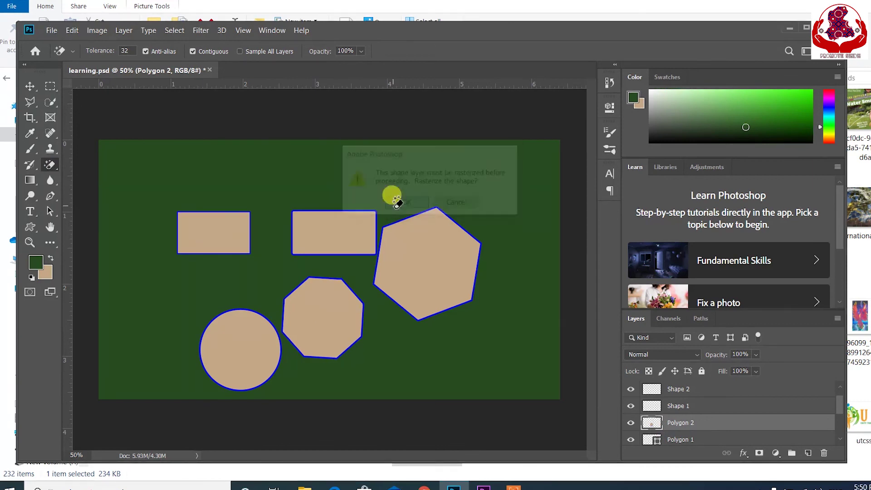
click(323, 320)
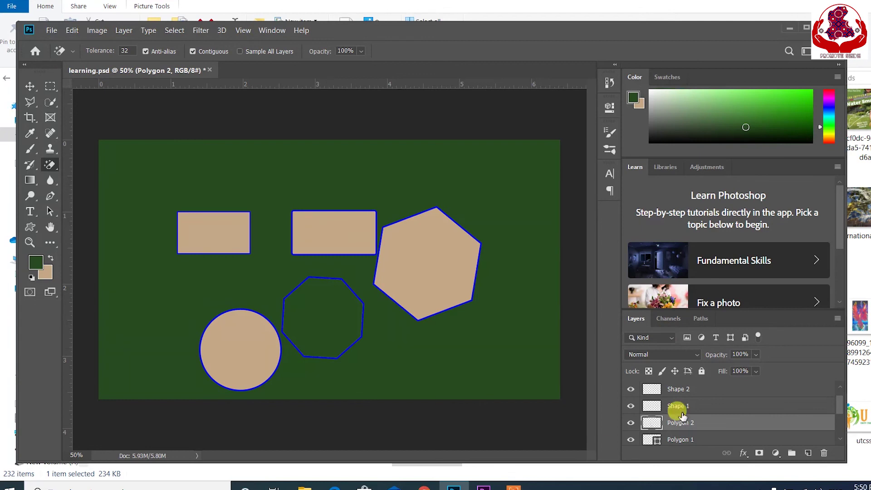
Step: Show the hidden portrait photo layer and remove the pale background around the man with the Magic Eraser tool, keeping his shirt
scroll(667, 403, up, 1)
click(630, 391)
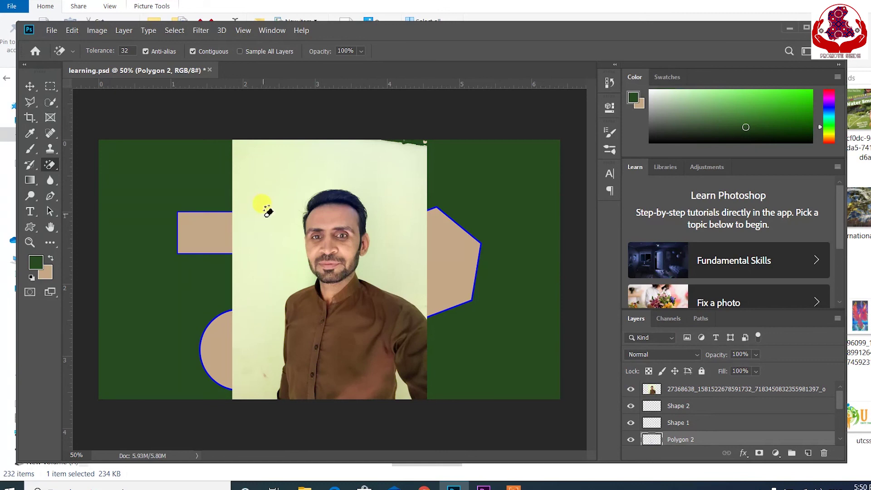
click(694, 388)
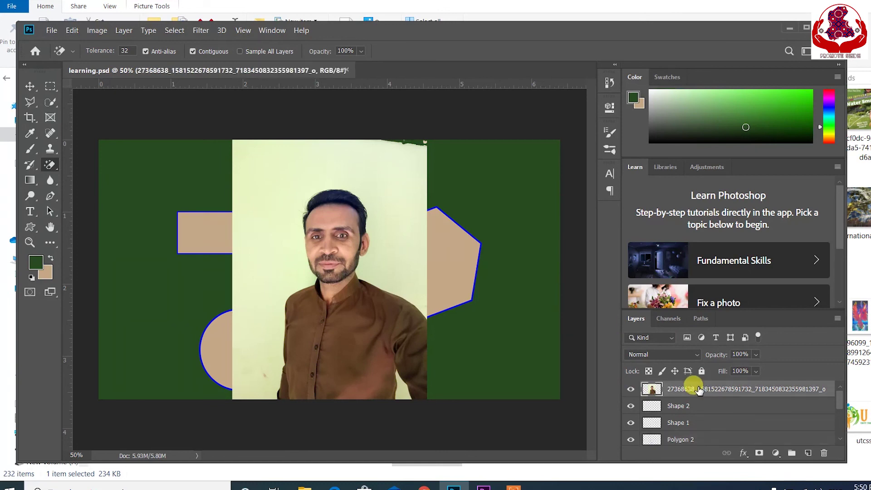
click(261, 252)
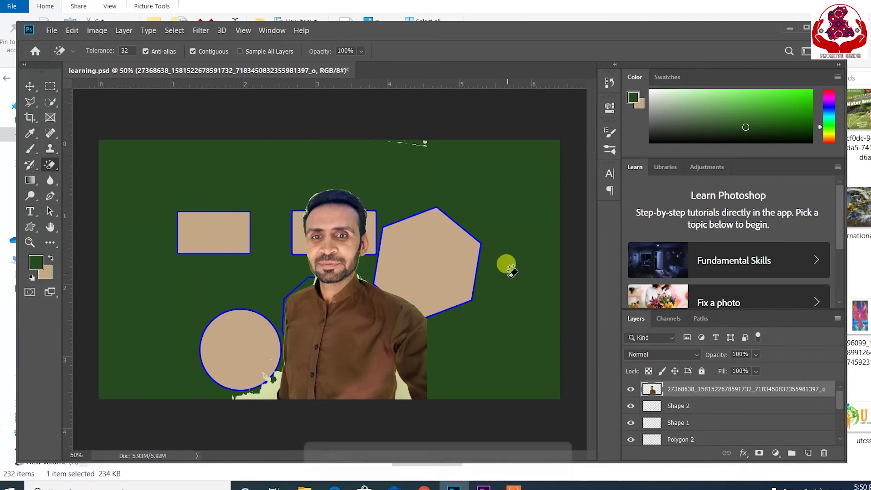
click(269, 396)
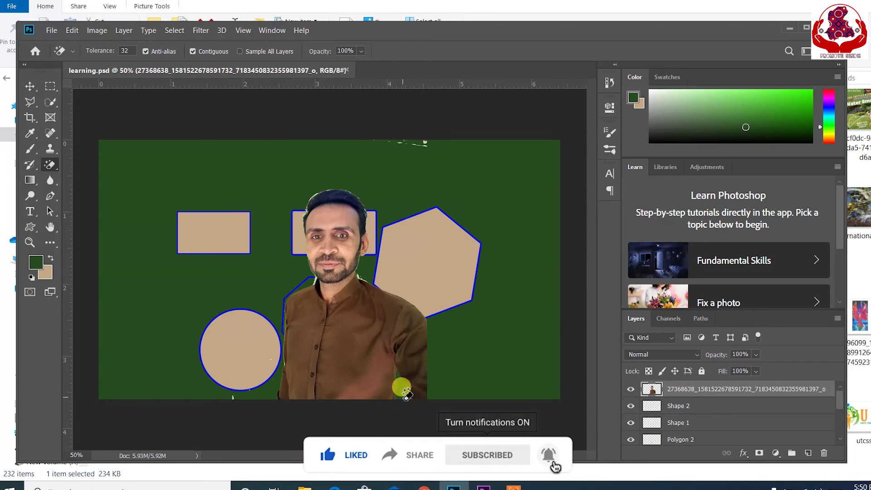
click(362, 277)
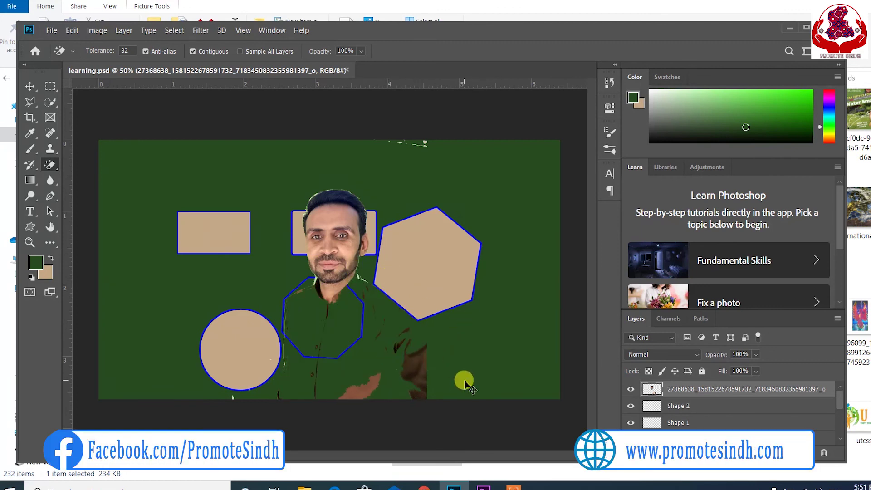
key(ctrl+z)
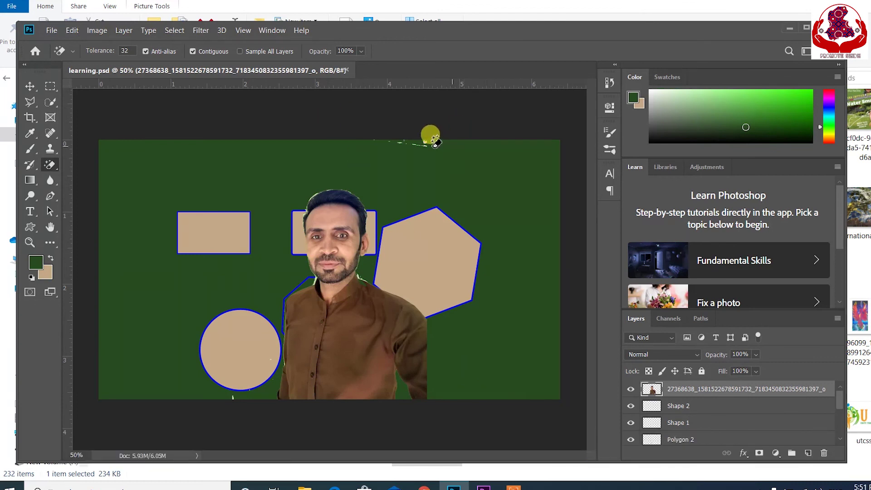